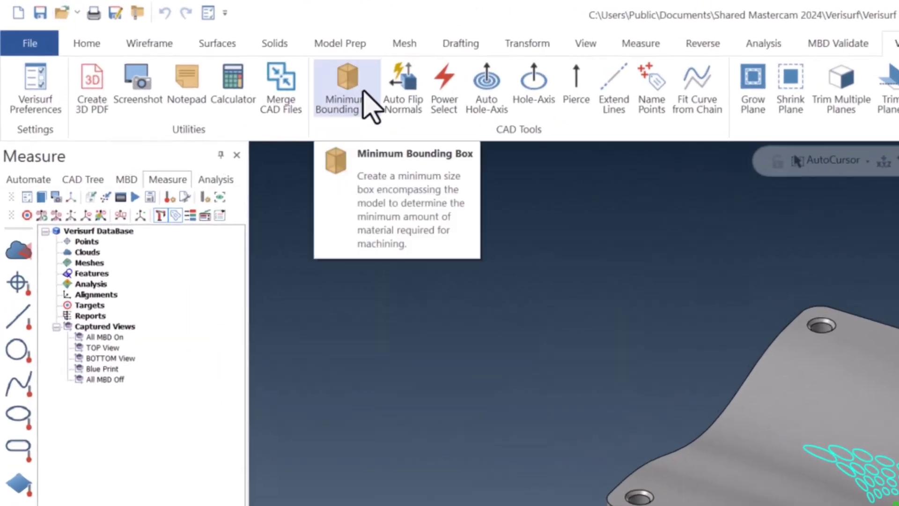
# - Build a minimum bounding box around the whole wavy part and review its thickness, width and length
pyautogui.click(202, 49)
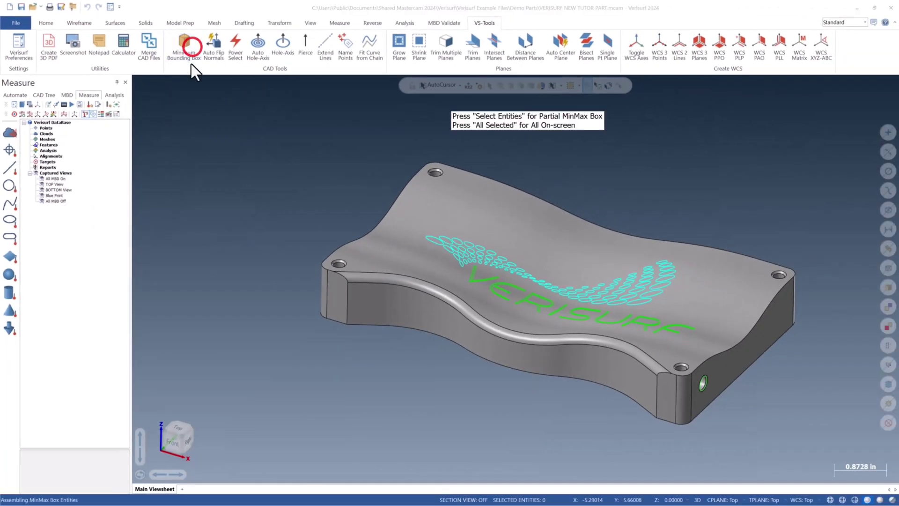
pyautogui.moveTo(233, 116); pyautogui.dragTo(240, 113)
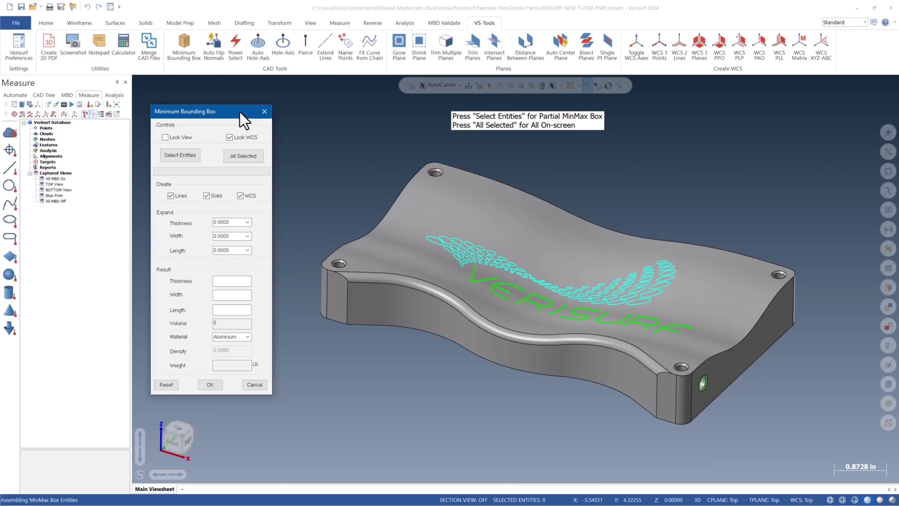
pyautogui.click(304, 158)
pyautogui.moveTo(548, 325); pyautogui.dragTo(823, 428)
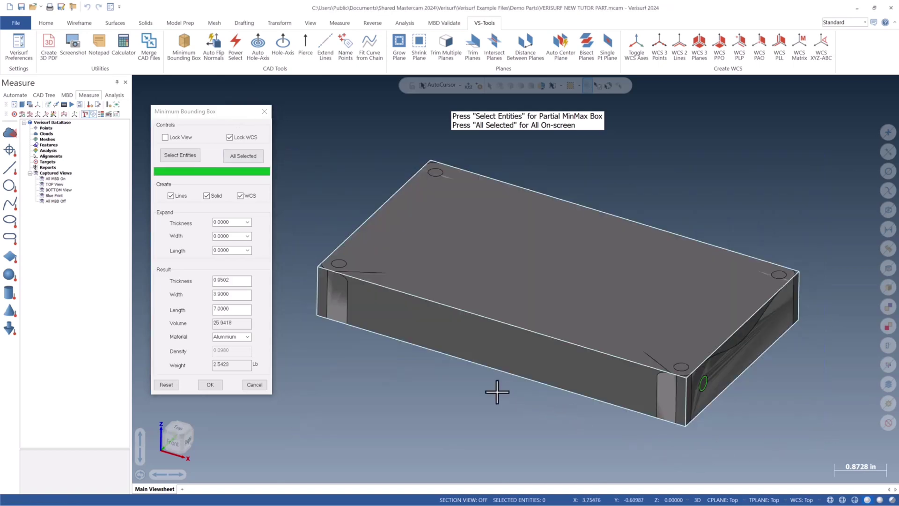
pyautogui.moveTo(495, 392); pyautogui.dragTo(596, 379, button='middle')
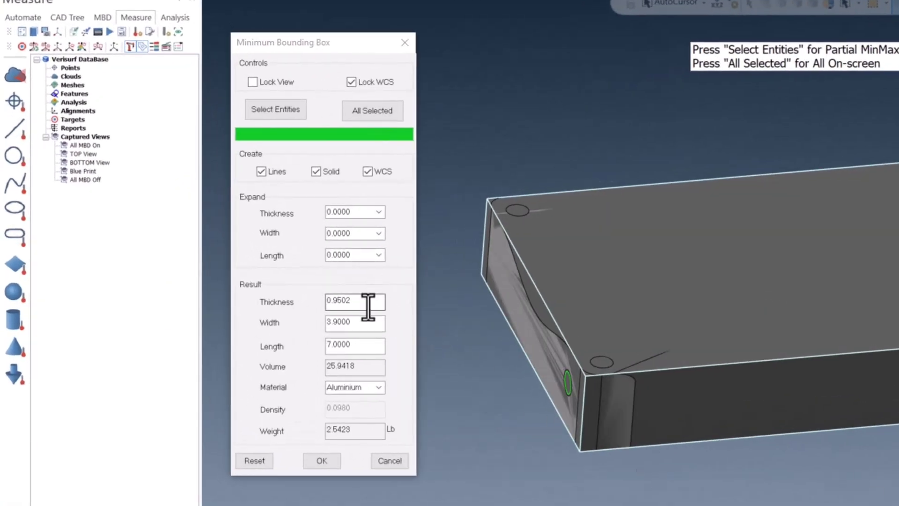
pyautogui.doubleClick(368, 306)
pyautogui.doubleClick(360, 322)
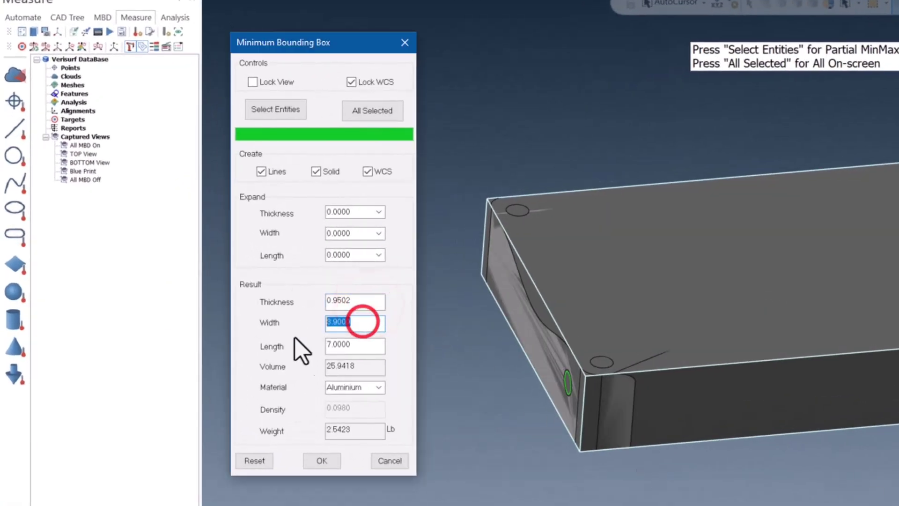
pyautogui.doubleClick(359, 346)
# - Set the material to Steel and expand the box thickness by 0.9 and width by 2.1
pyautogui.click(379, 387)
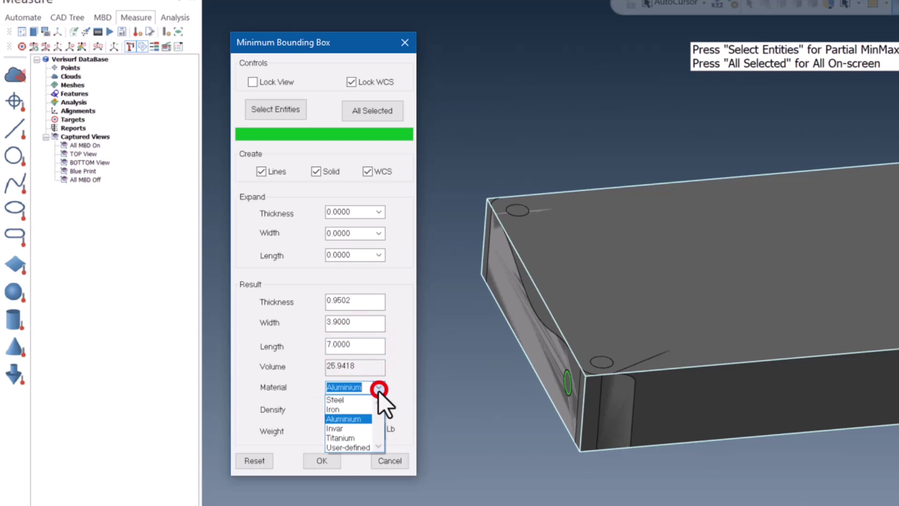
pyautogui.click(349, 401)
pyautogui.doubleClick(365, 431)
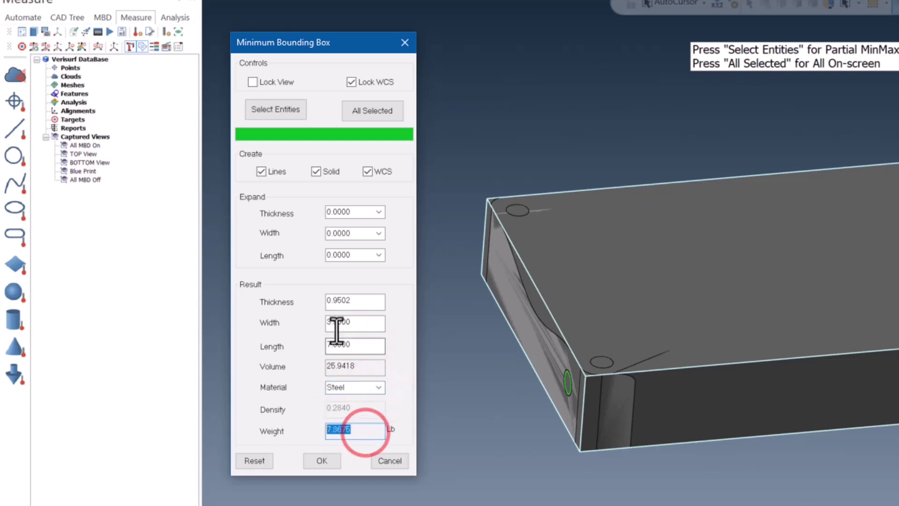
pyautogui.click(378, 212)
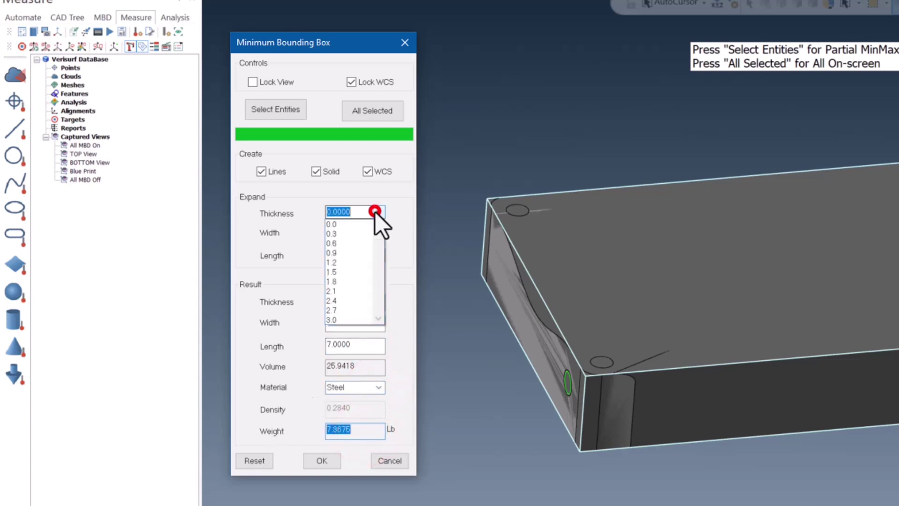
pyautogui.click(349, 255)
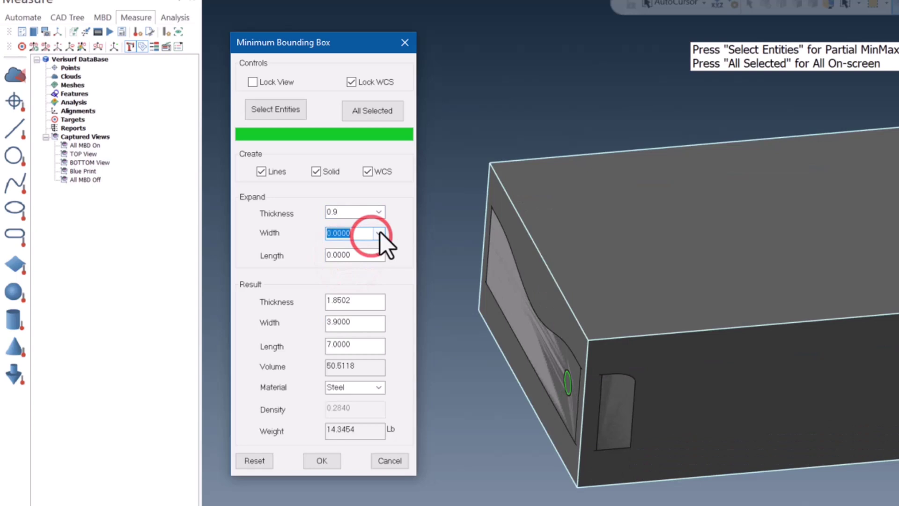
pyautogui.click(342, 311)
pyautogui.click(379, 254)
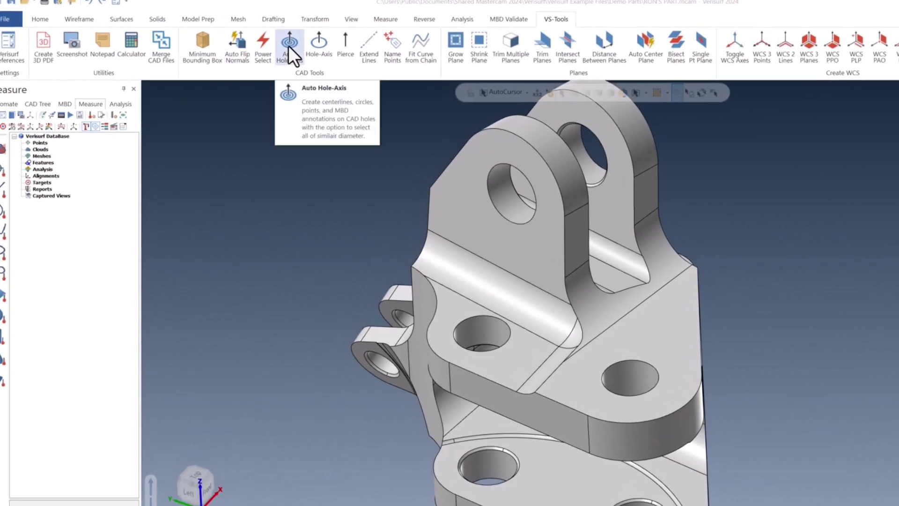
# - Select all bracket holes and enable centre lines extended 0.8, centre points and circles
pyautogui.click(288, 46)
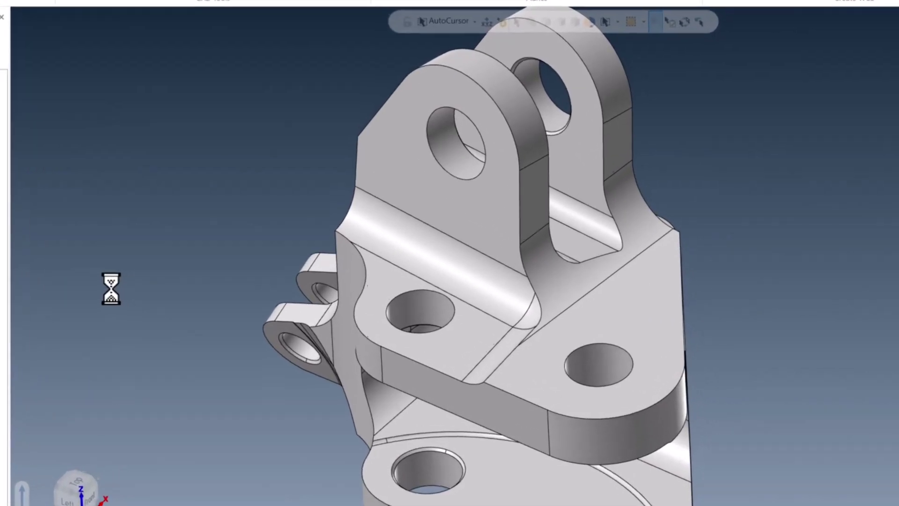
pyautogui.click(224, 61)
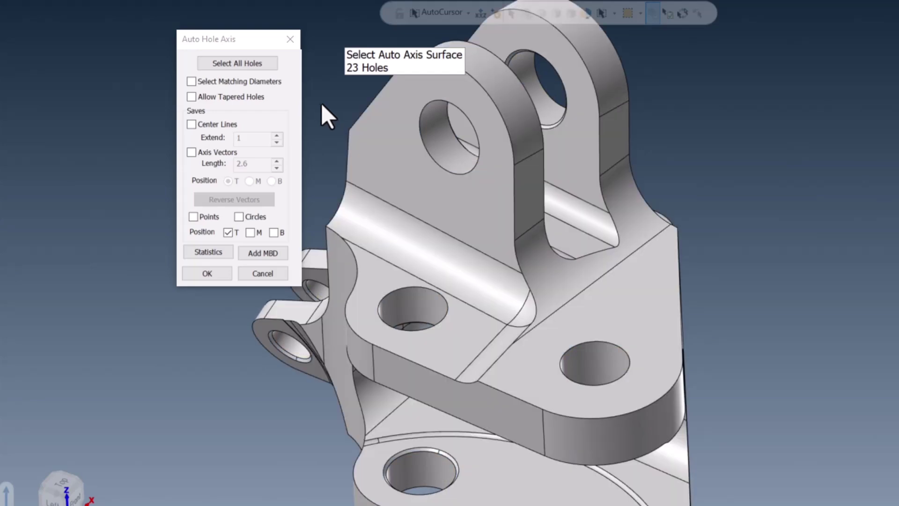
pyautogui.click(192, 124)
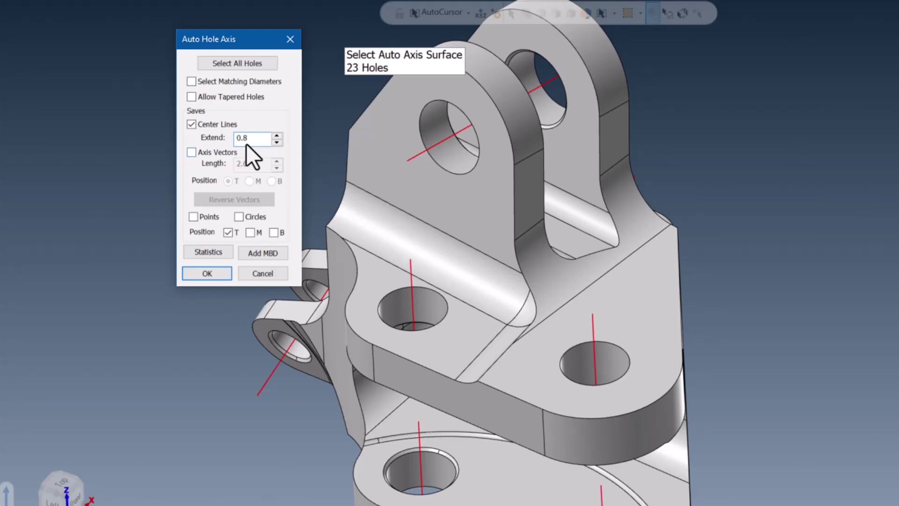
pyautogui.click(193, 217)
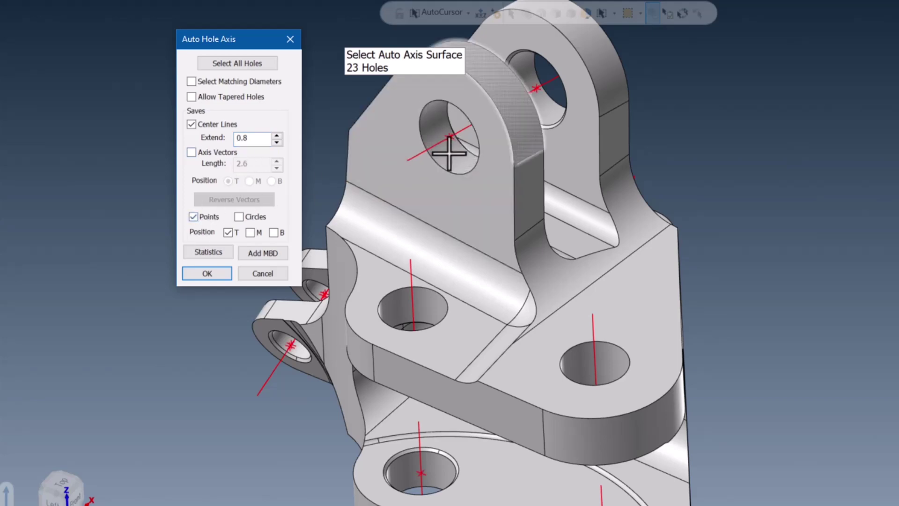
pyautogui.scroll(3, 448, 150)
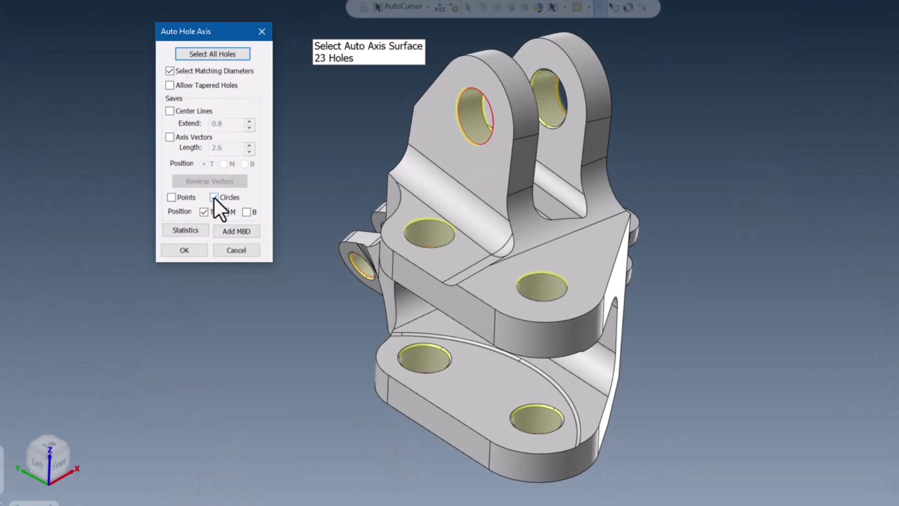
pyautogui.click(212, 198)
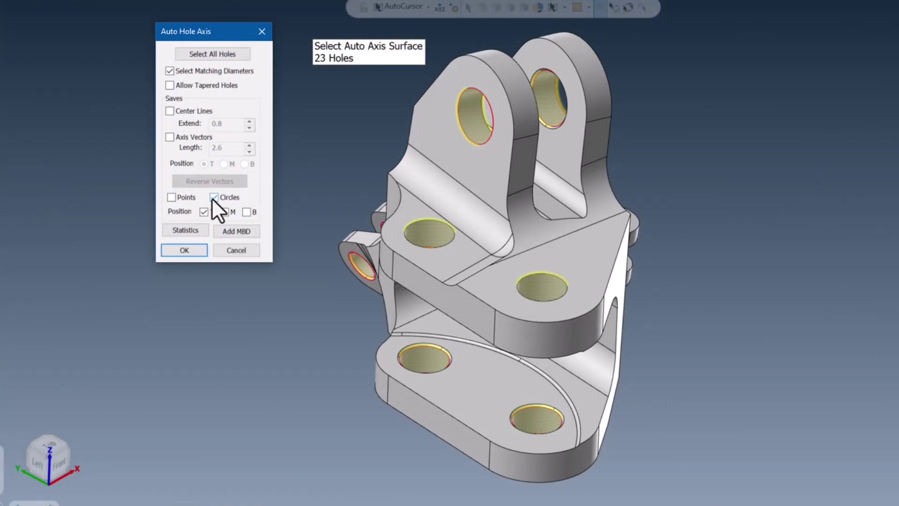
pyautogui.click(333, 229)
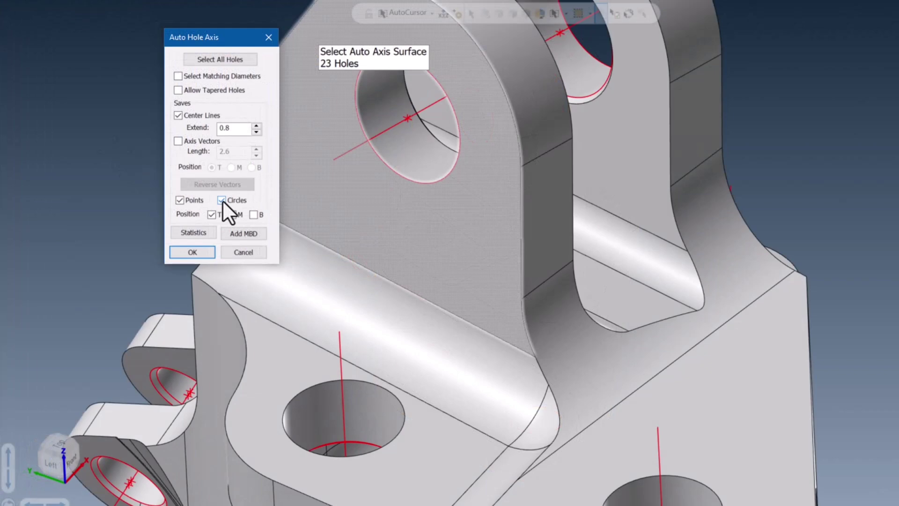
# - Generate and close the hole statistics report, then select holes matching that diameter
pyautogui.click(204, 231)
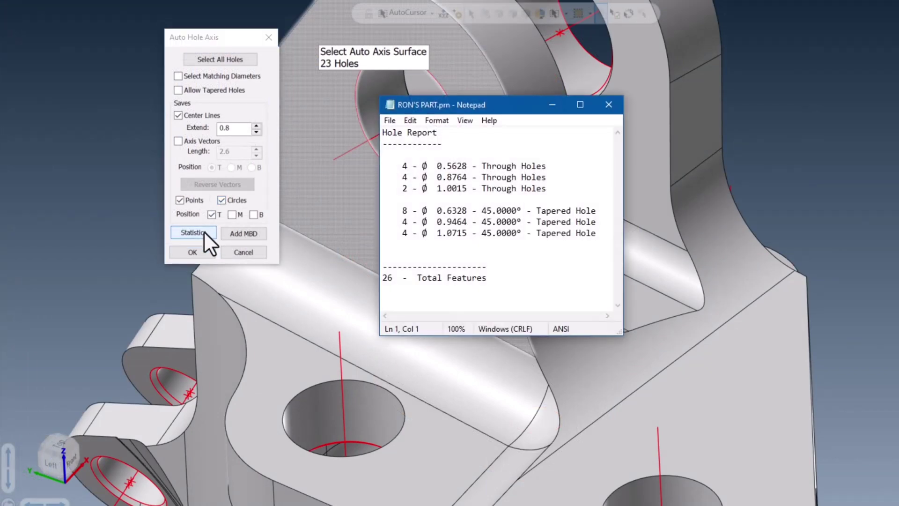
pyautogui.click(609, 105)
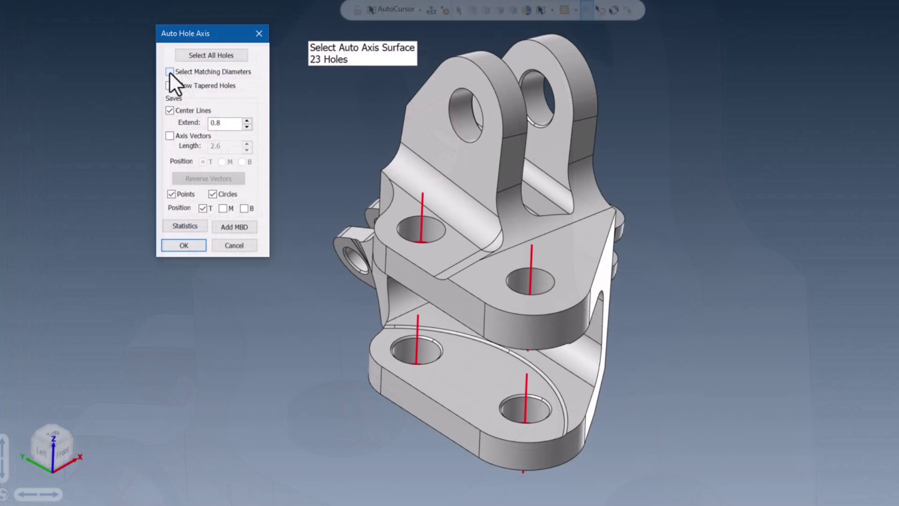
pyautogui.click(406, 227)
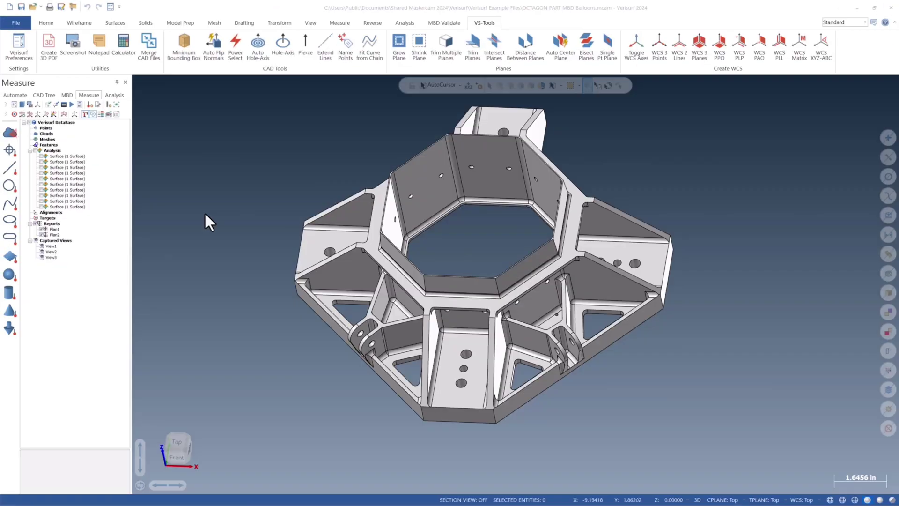
# - Flip the dark triangular surface, set all normals outward and to view, and display normal arrows
pyautogui.click(220, 57)
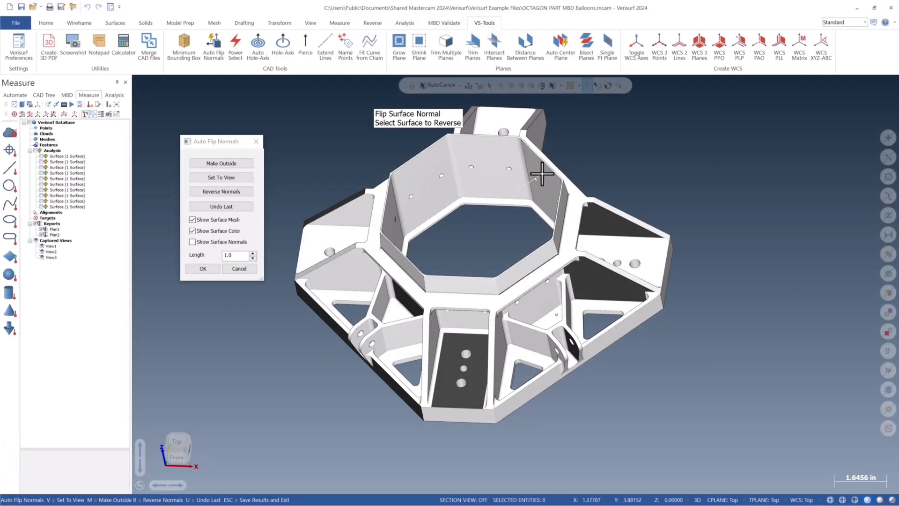
pyautogui.click(602, 287)
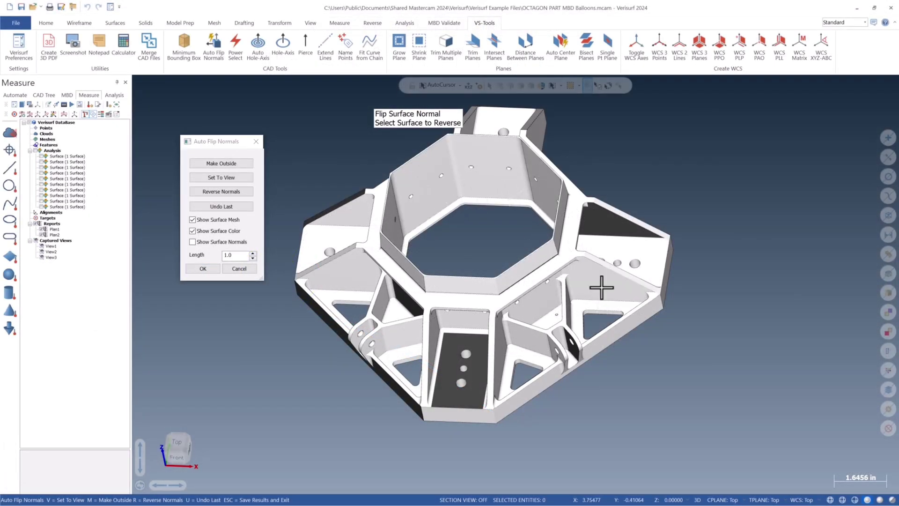
pyautogui.click(227, 164)
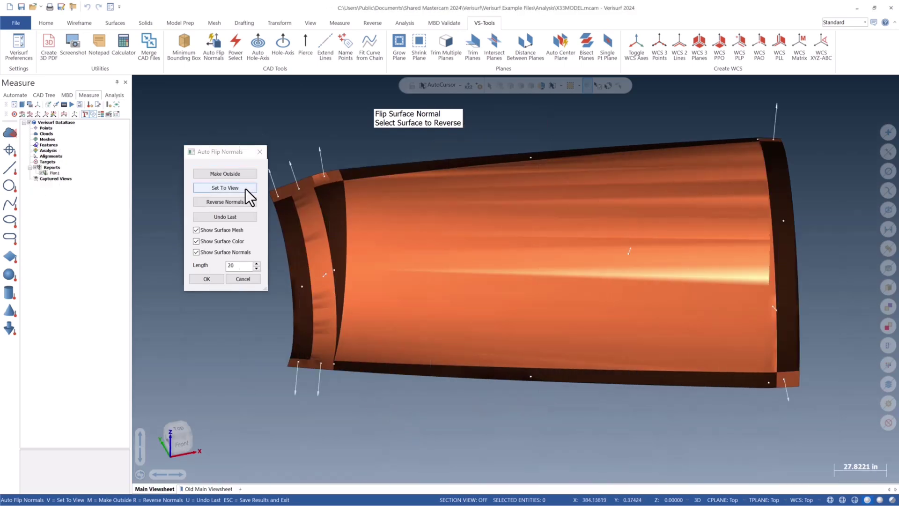
pyautogui.click(245, 189)
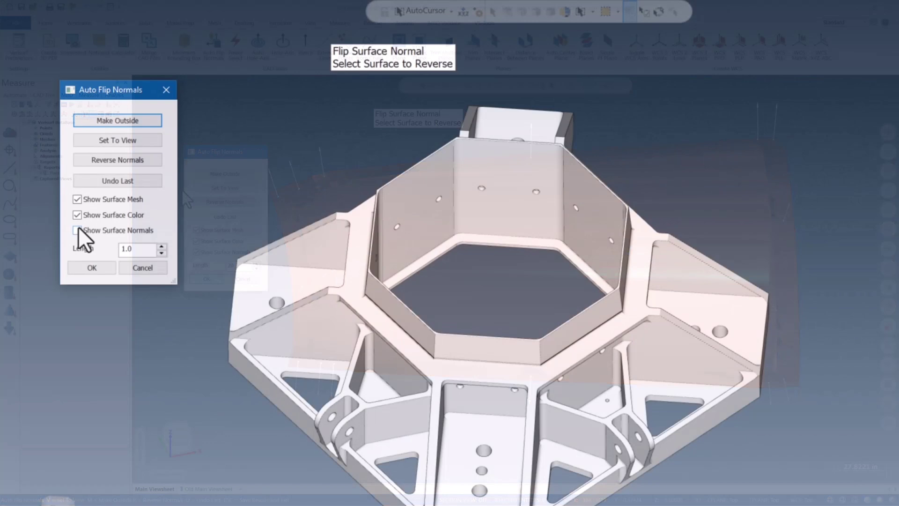
pyautogui.click(77, 226)
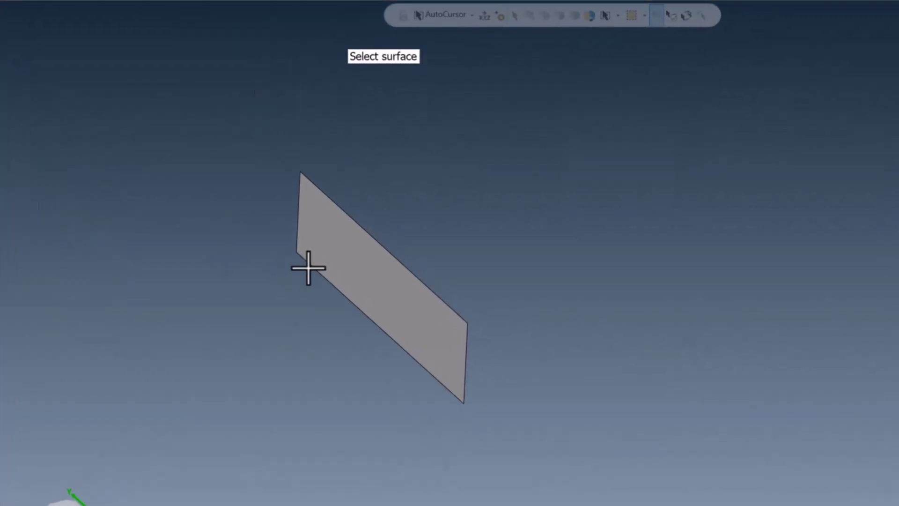
# - Grow the flat plane surfaces larger three times
pyautogui.click(394, 260)
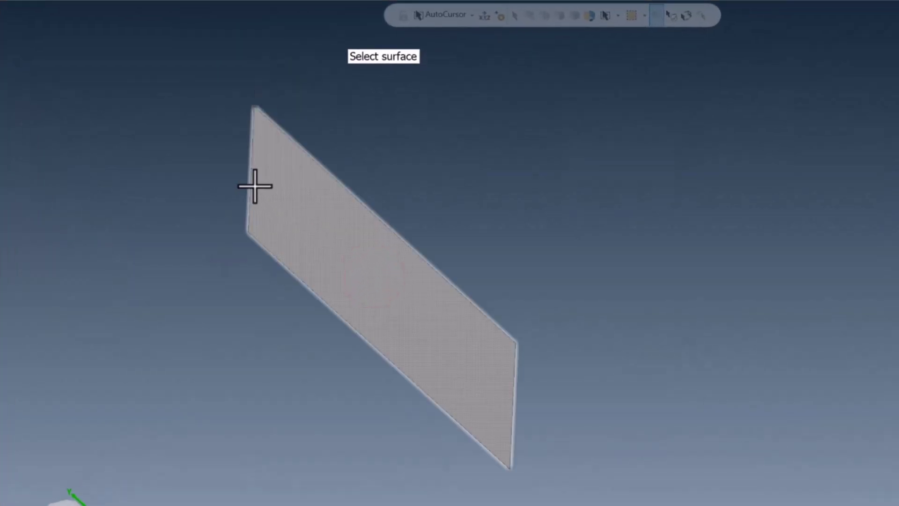
pyautogui.click(255, 184)
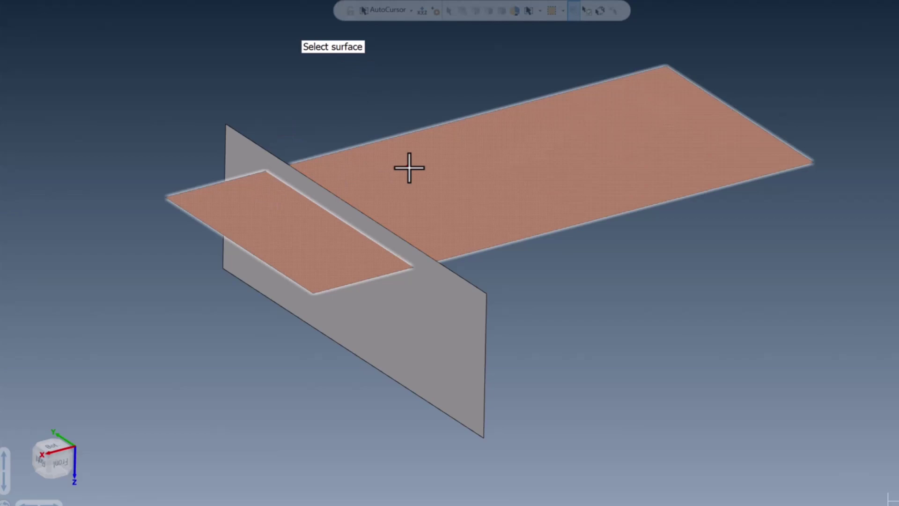
pyautogui.click(410, 167)
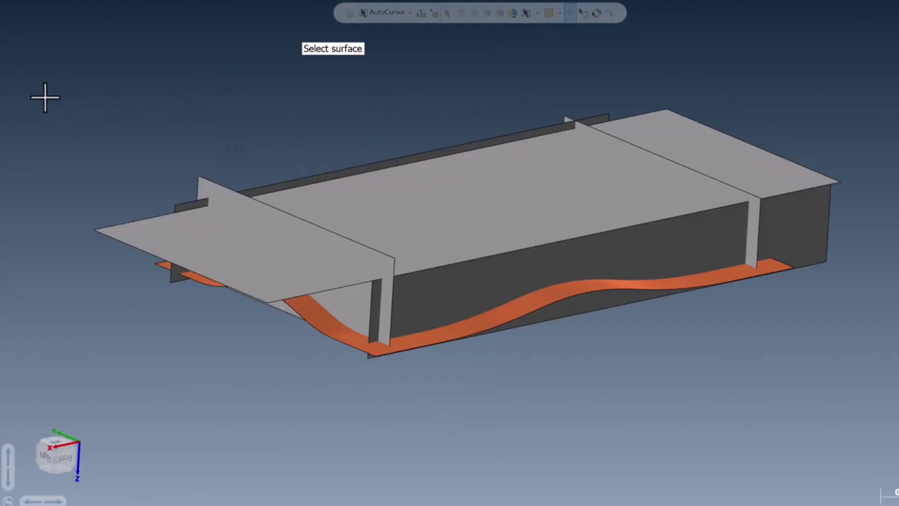
# - Window-select the ribbed part and add a mid-plane between the box's left and right end faces
pyautogui.moveTo(573, 295); pyautogui.dragTo(885, 370)
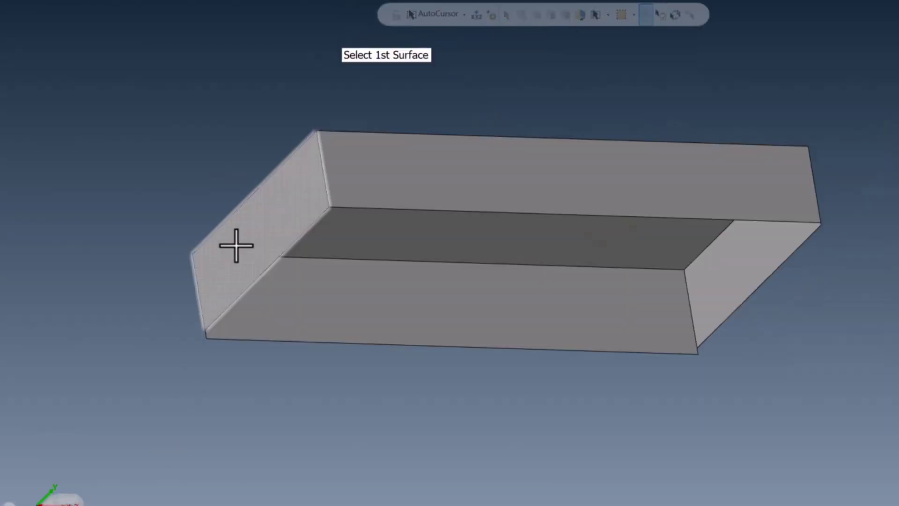
pyautogui.click(235, 245)
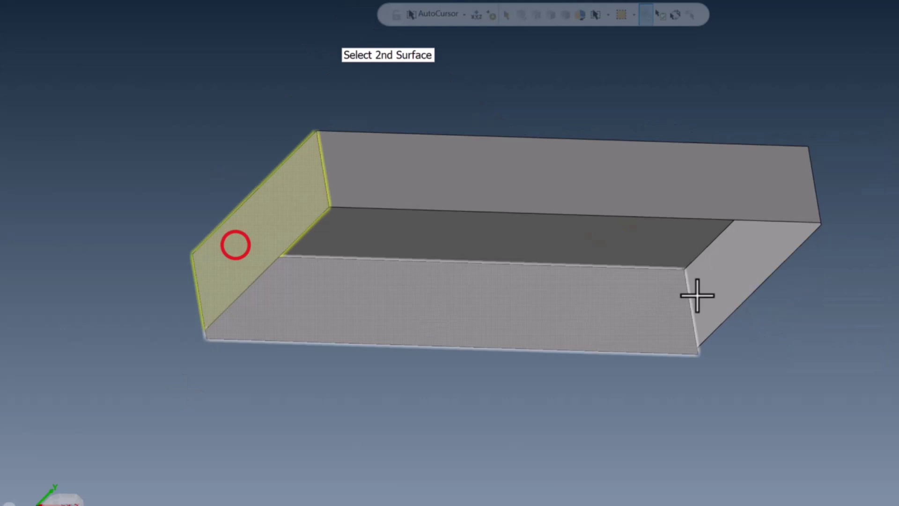
pyautogui.click(716, 288)
pyautogui.moveTo(652, 427); pyautogui.dragTo(377, 421, button='middle')
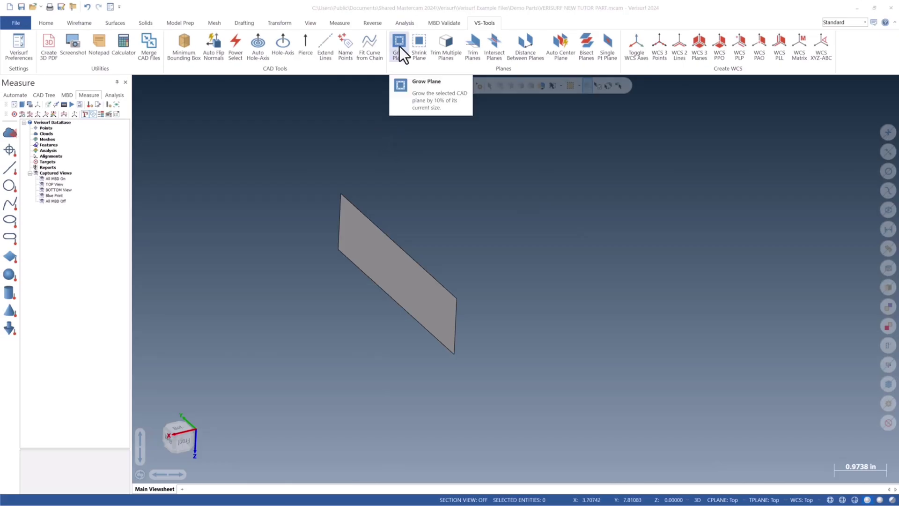
# - Grow the single flat plane three times, then shrink it back in three steps
pyautogui.click(399, 42)
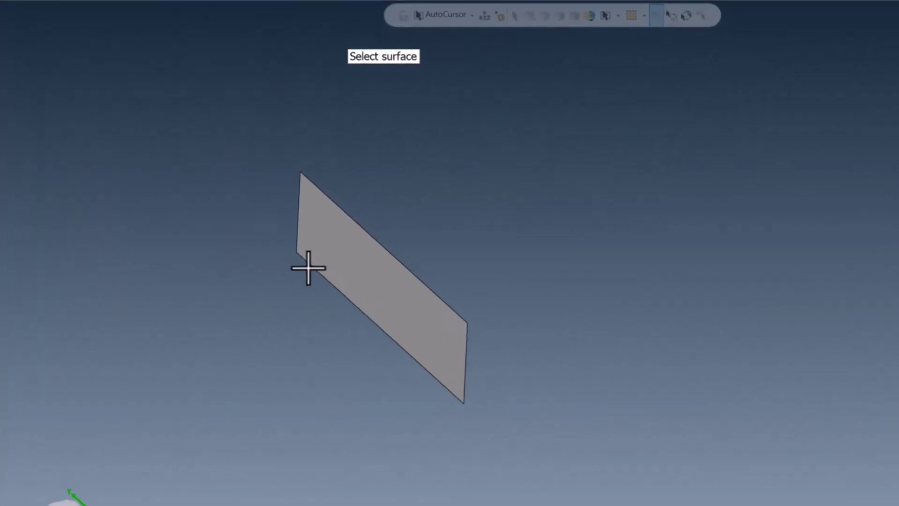
pyautogui.click(387, 267)
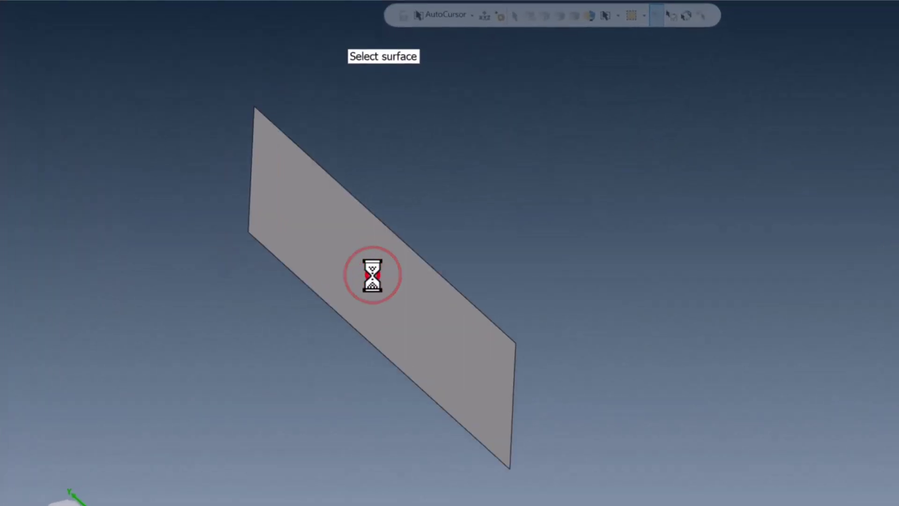
pyautogui.click(252, 185)
pyautogui.click(510, 401)
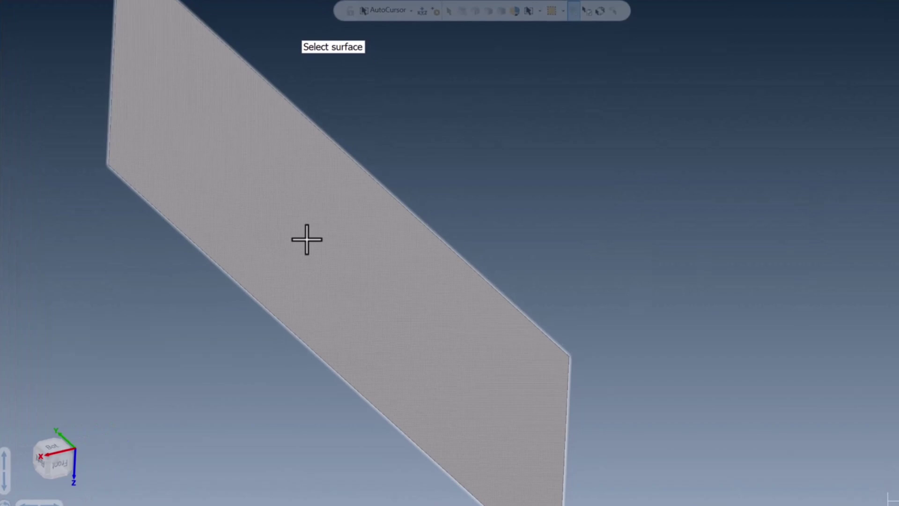
pyautogui.click(309, 240)
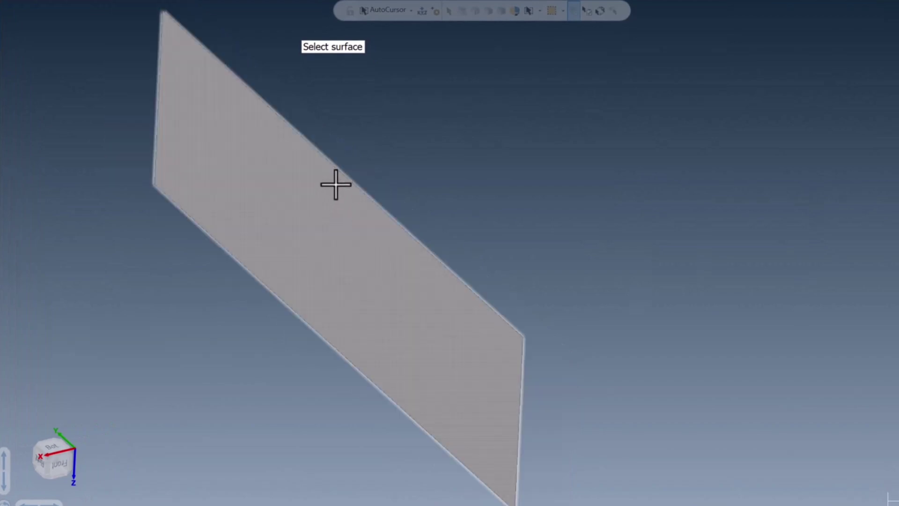
pyautogui.click(337, 176)
pyautogui.click(166, 129)
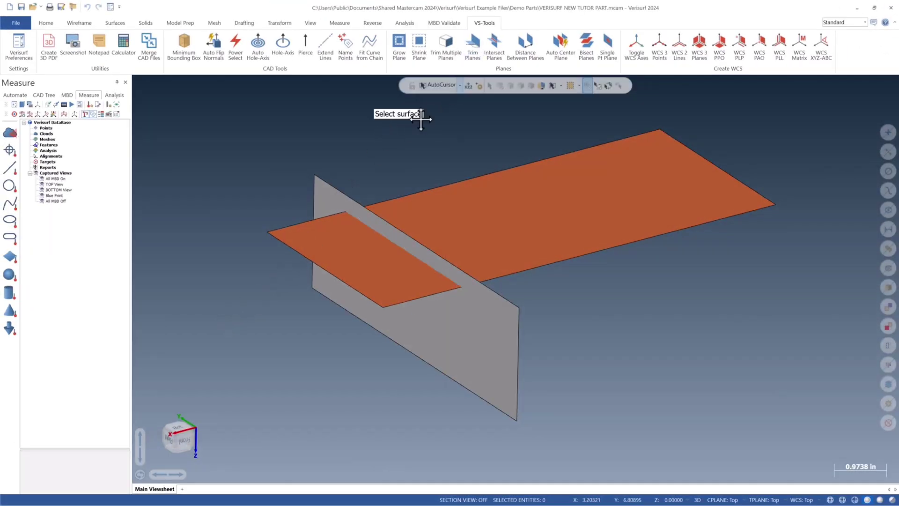
# - Trim the horizontal plane against the vertical one, then trim all the ribbed model's planes together
pyautogui.click(433, 336)
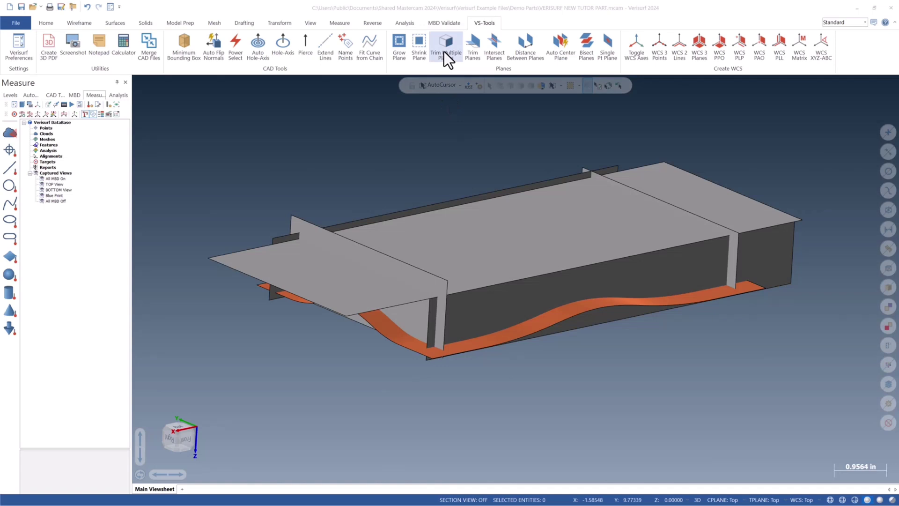
pyautogui.click(444, 51)
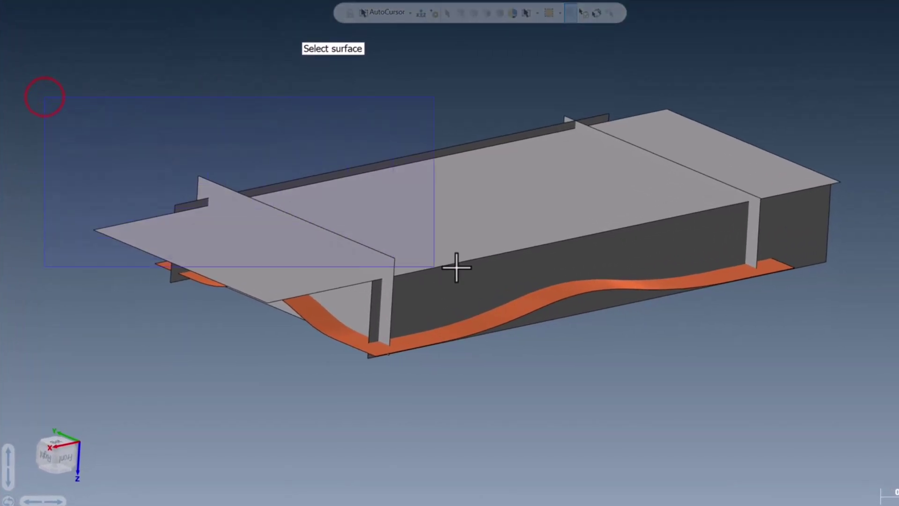
pyautogui.moveTo(457, 267); pyautogui.dragTo(886, 370)
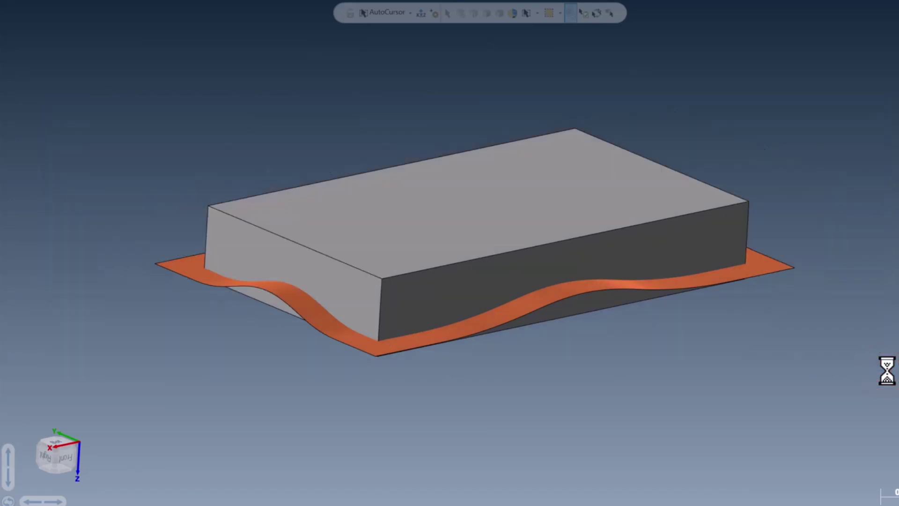
pyautogui.moveTo(797, 365)
pyautogui.mouseDown(button='middle')
pyautogui.moveTo(787, 321)
pyautogui.moveTo(797, 358)
pyautogui.mouseUp(button='middle')
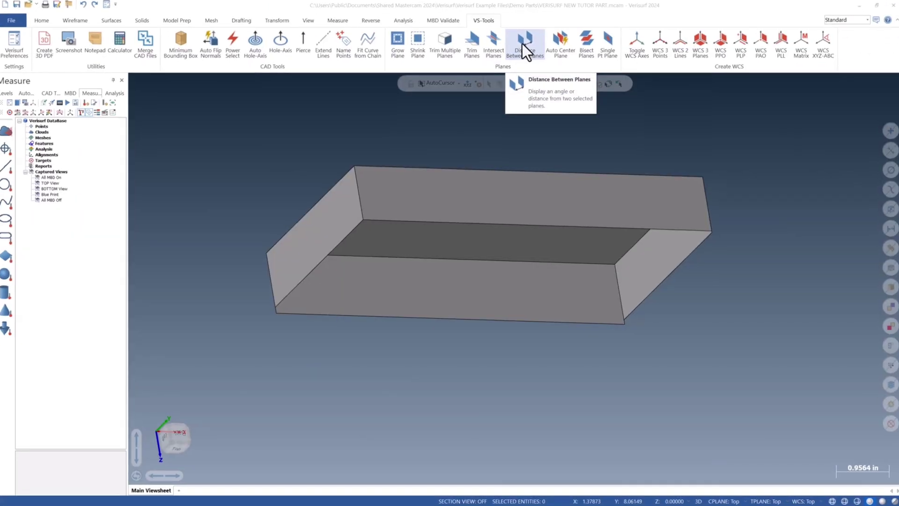
# - Measure the left and right walls as 7.0000 apart and parallel, and the back and left walls at 90°
pyautogui.click(524, 45)
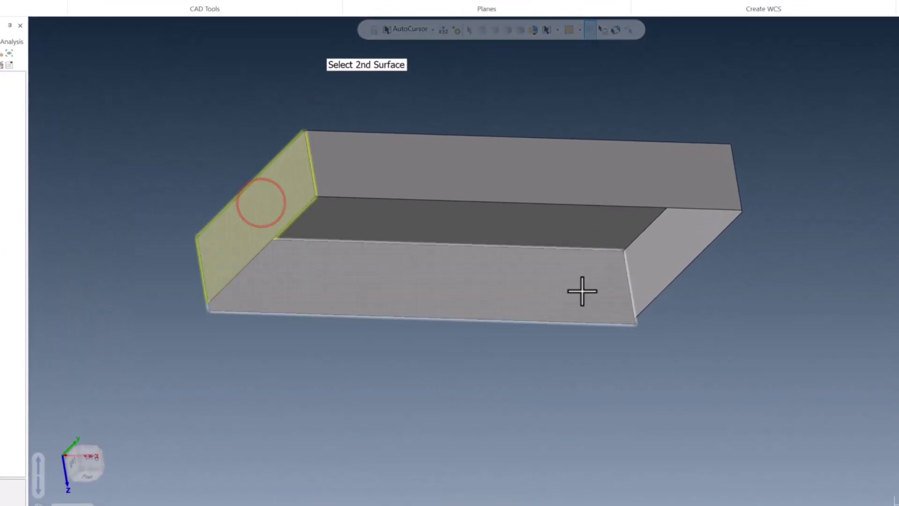
pyautogui.click(582, 291)
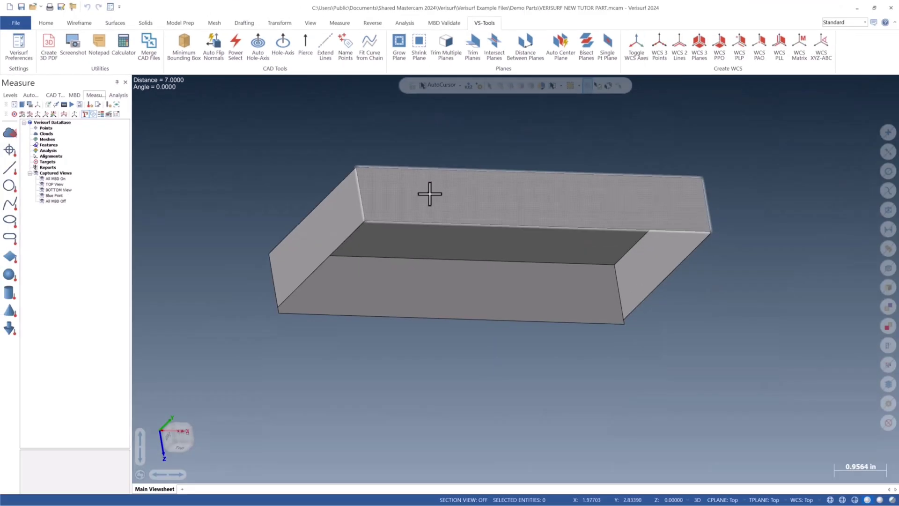
pyautogui.click(429, 194)
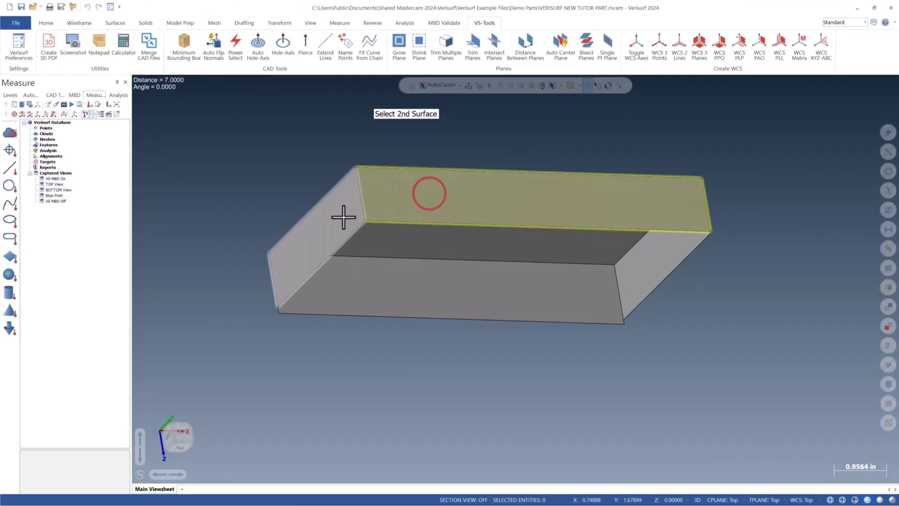
pyautogui.click(343, 215)
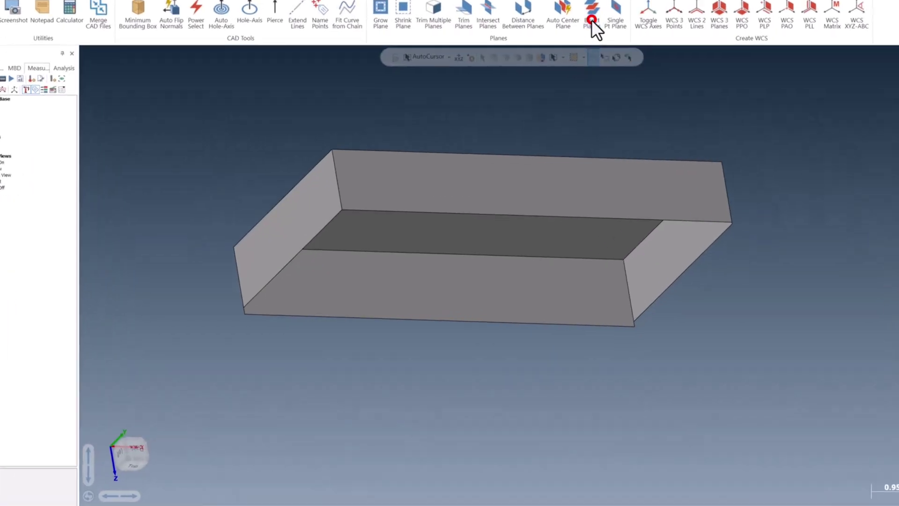
# - Create the mid-plane between the box's left and right walls and view it from behind
pyautogui.click(215, 227)
pyautogui.click(672, 267)
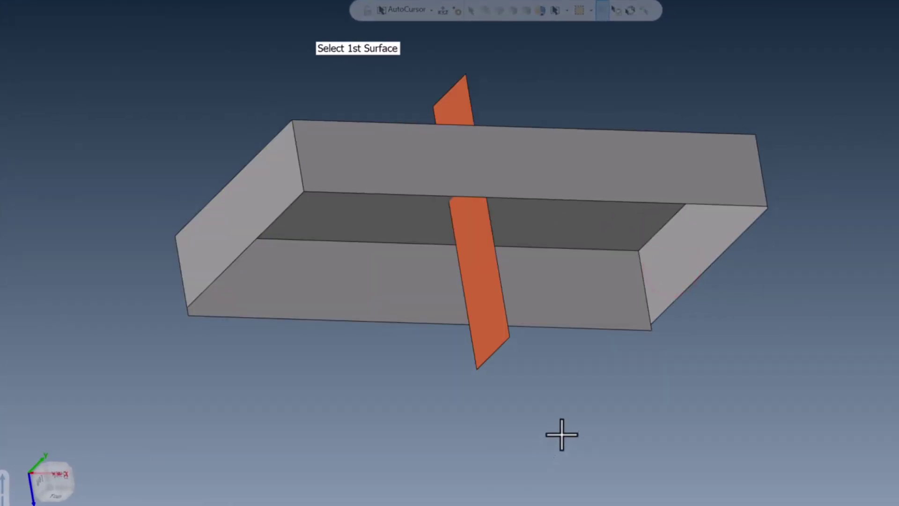
pyautogui.moveTo(611, 401); pyautogui.dragTo(371, 429, button='middle')
pyautogui.click(341, 204)
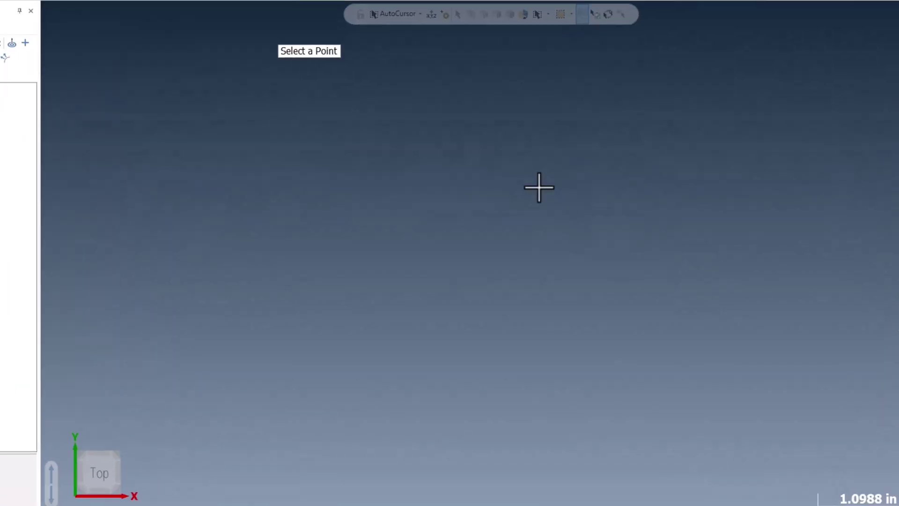
# - Place a plane through a picked point and inspect it in the Front and Right views
pyautogui.click(522, 295)
pyautogui.rightClick(521, 295)
pyautogui.click(451, 308)
pyautogui.click(664, 496)
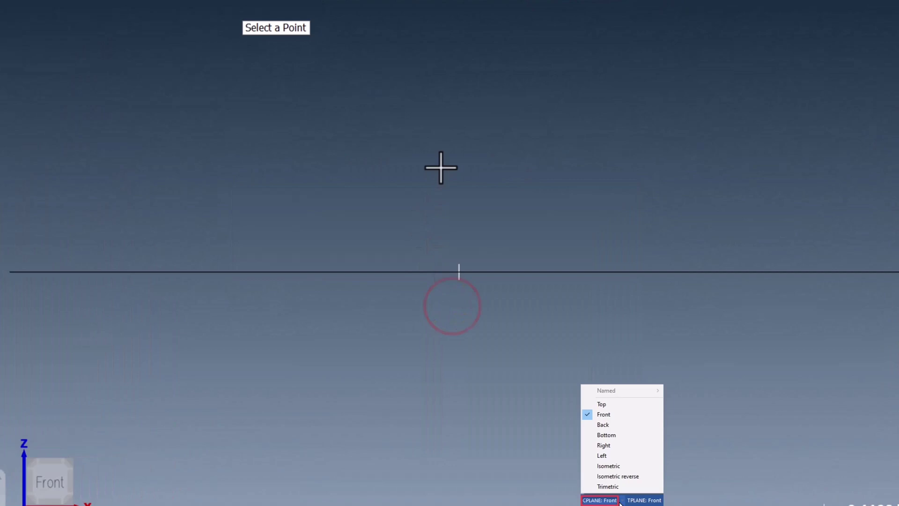
pyautogui.rightClick(539, 77)
pyautogui.click(562, 167)
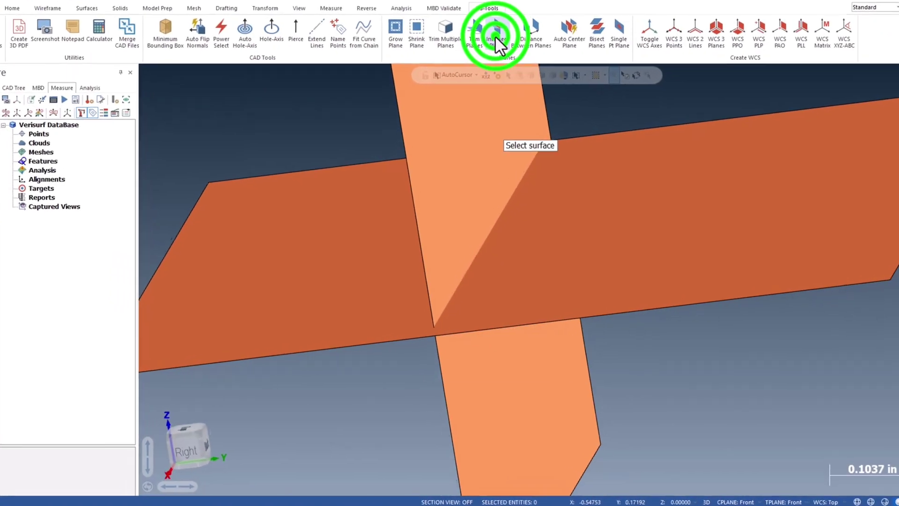
# - Intersect the vertical and horizontal orange planes to create their intersection line
pyautogui.click(470, 126)
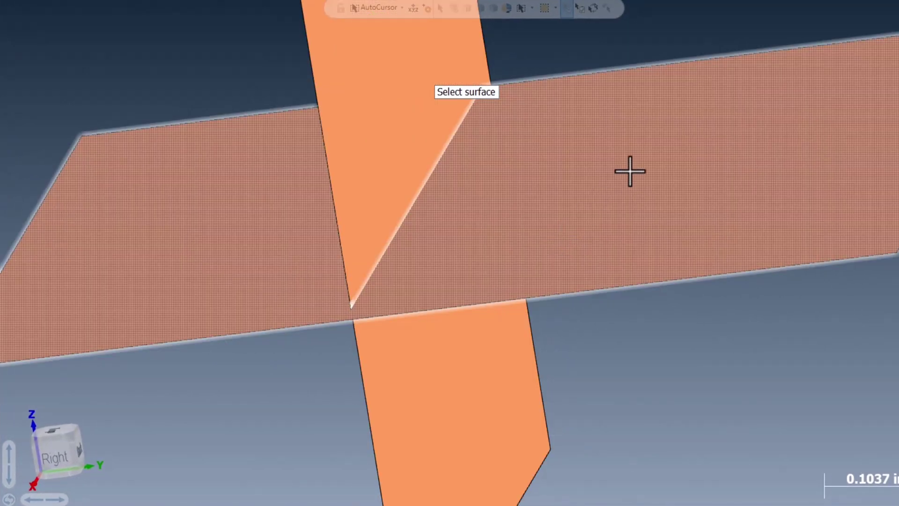
pyautogui.click(630, 171)
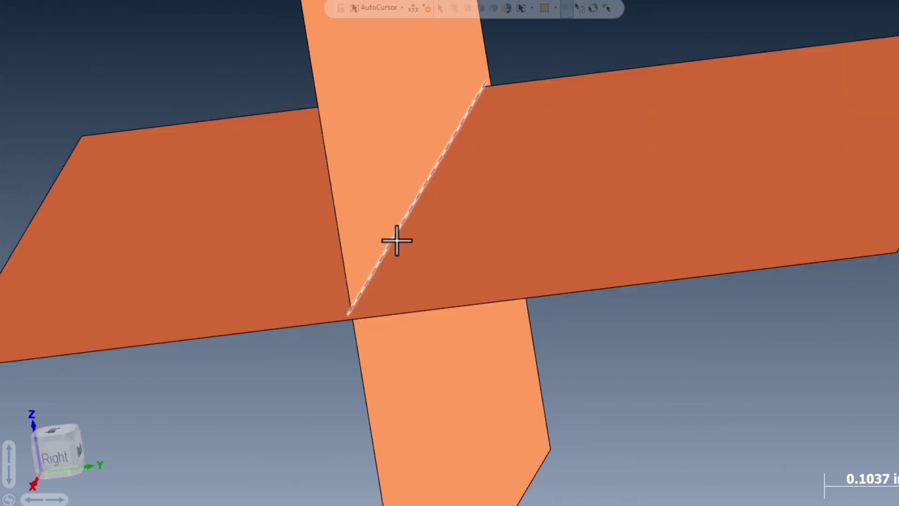
pyautogui.click(396, 240)
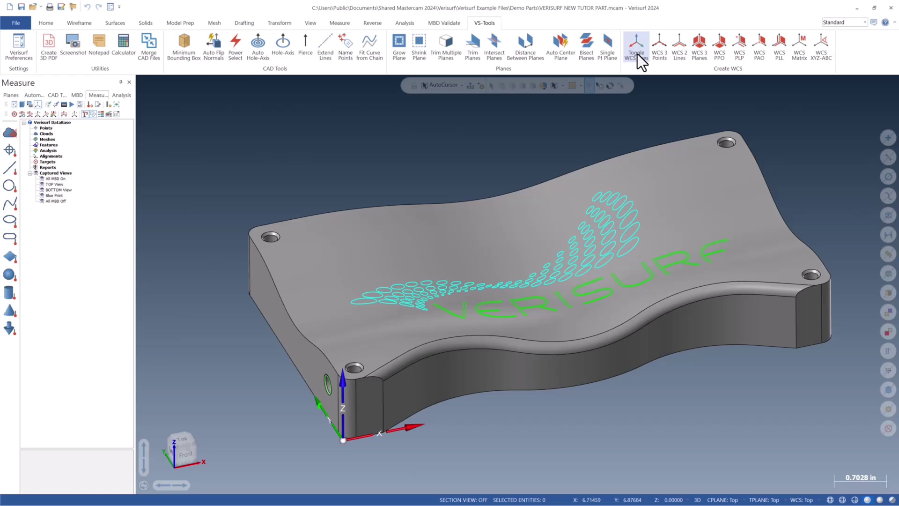
# - Toggle the coordinate system axes off and back on, then orbit the tutor part
pyautogui.scroll(5, 344, 438)
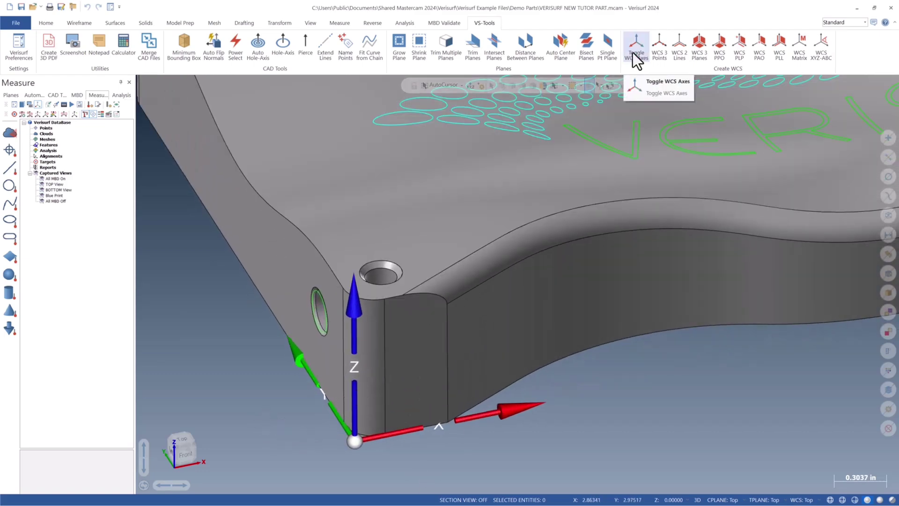
pyautogui.click(633, 52)
pyautogui.click(633, 53)
pyautogui.scroll(-1, 634, 346)
pyautogui.scroll(-3, 634, 346)
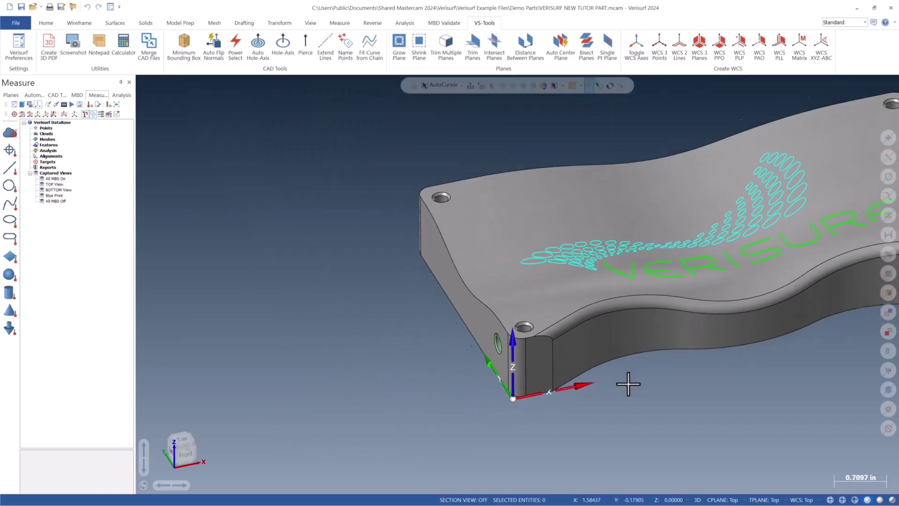
pyautogui.moveTo(628, 382); pyautogui.dragTo(642, 402, button='middle')
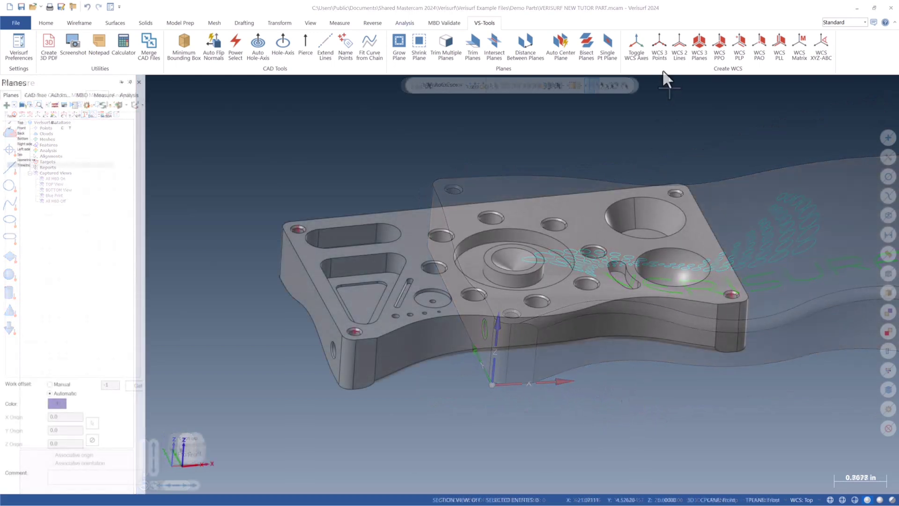
# - Start a three-point WCS and pick the near corner hole as its origin
pyautogui.click(659, 56)
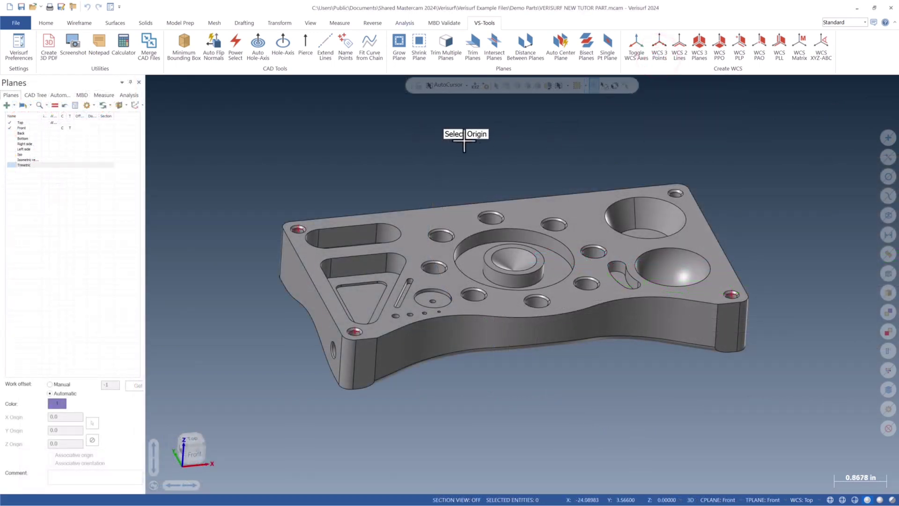
pyautogui.scroll(5, 337, 348)
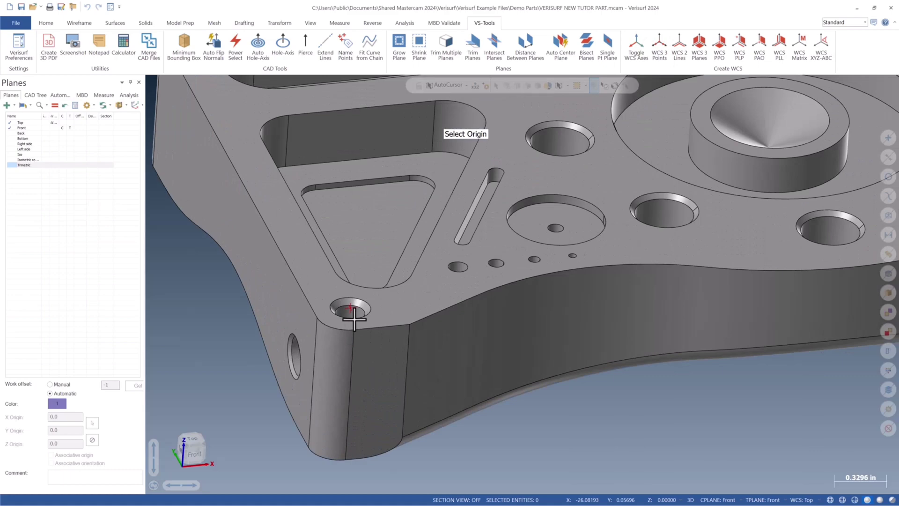
pyautogui.click(352, 309)
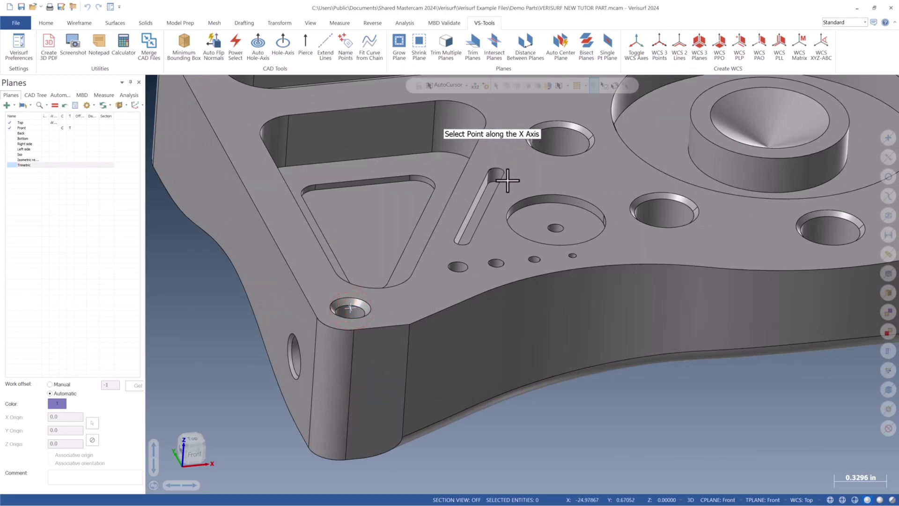
pyautogui.scroll(-5, 538, 211)
pyautogui.scroll(6, 656, 316)
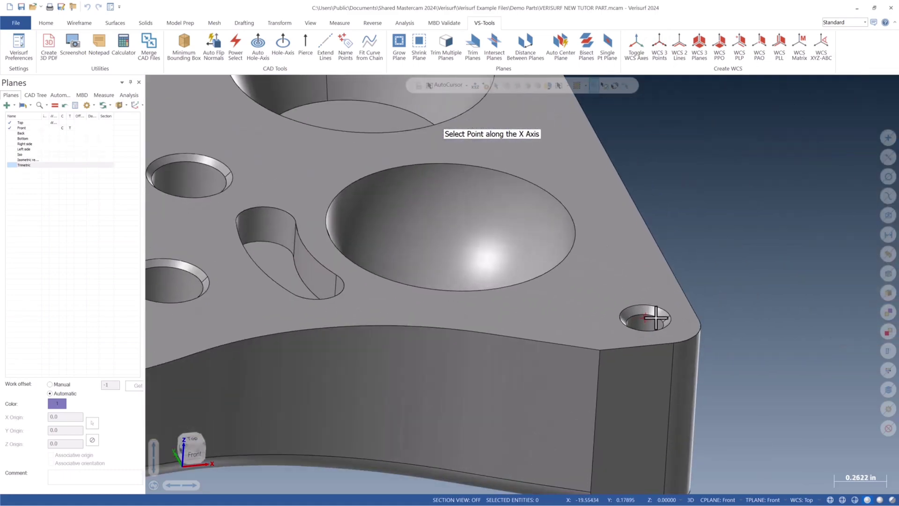
# - Pick the far corner hole for the X axis, then inspect the Crankshaft plane's triad
pyautogui.click(665, 335)
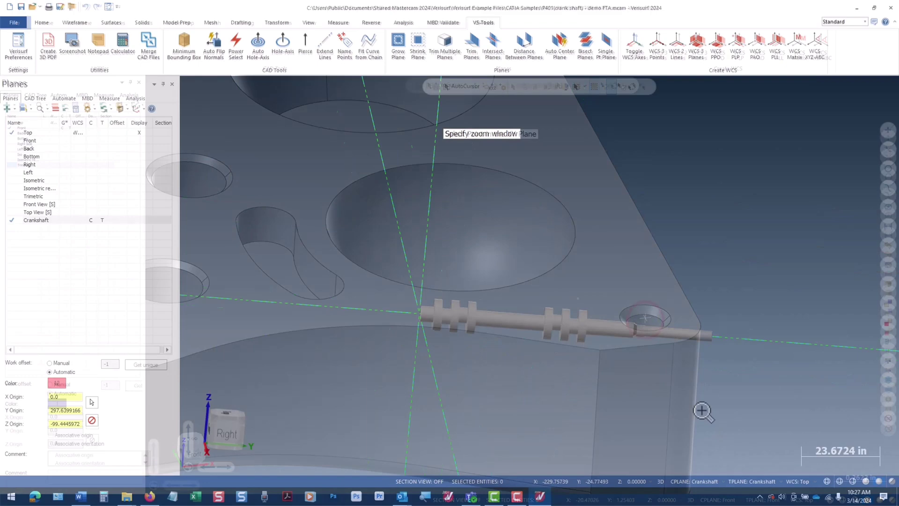
pyautogui.scroll(2, 702, 411)
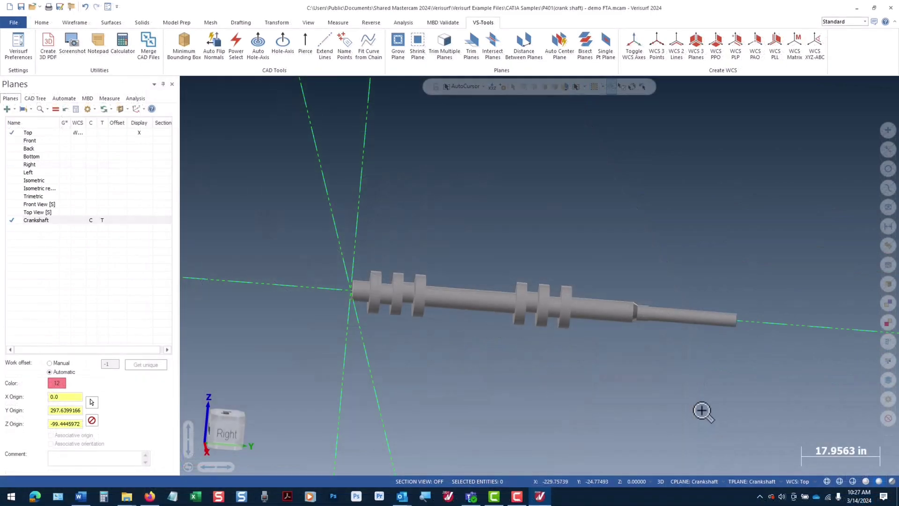
pyautogui.click(47, 218)
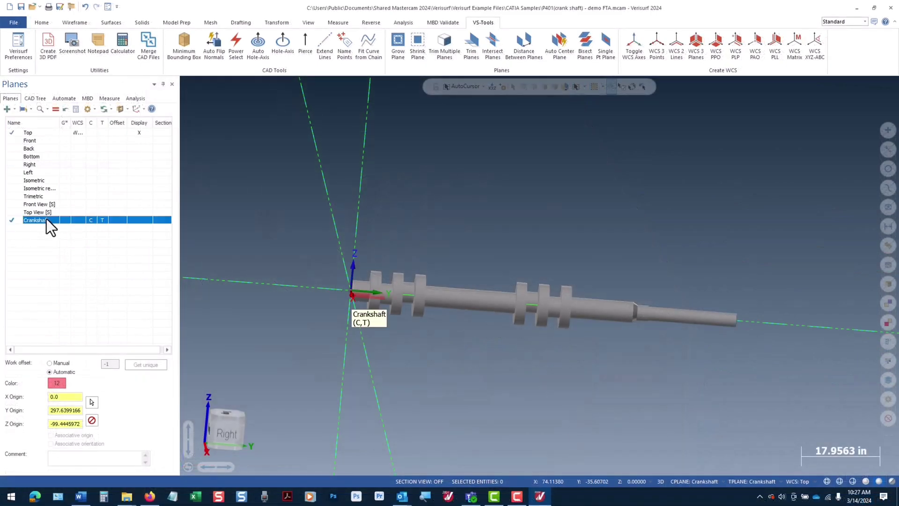
pyautogui.click(508, 422)
pyautogui.moveTo(495, 420)
pyautogui.mouseDown(button='middle')
pyautogui.moveTo(534, 418)
pyautogui.moveTo(516, 422)
pyautogui.mouseUp(button='middle')
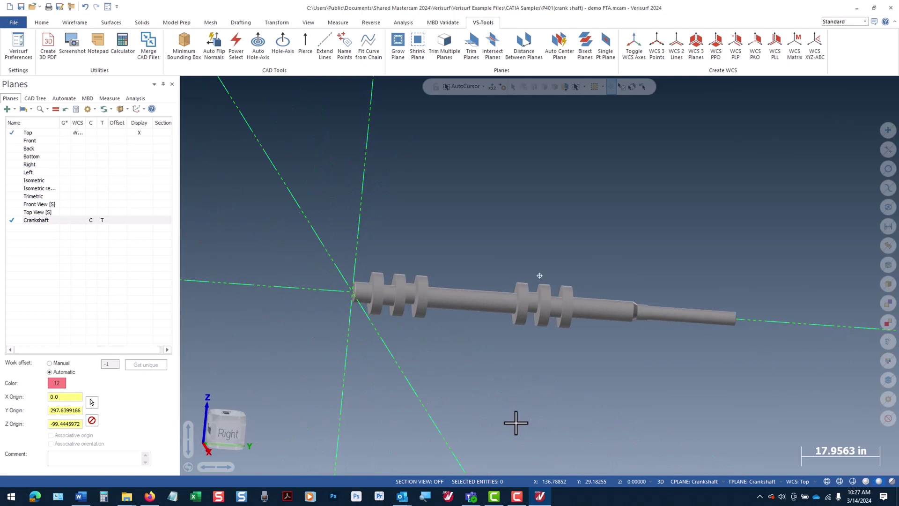
pyautogui.click(36, 221)
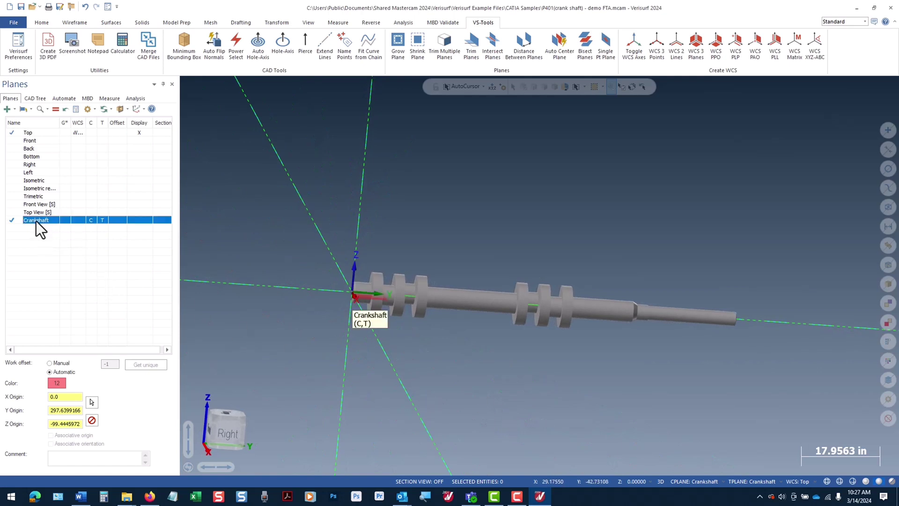
pyautogui.scroll(-3, 426, 411)
pyautogui.click(458, 417)
pyautogui.moveTo(457, 418); pyautogui.dragTo(623, 411, button='middle')
pyautogui.scroll(-2, 624, 412)
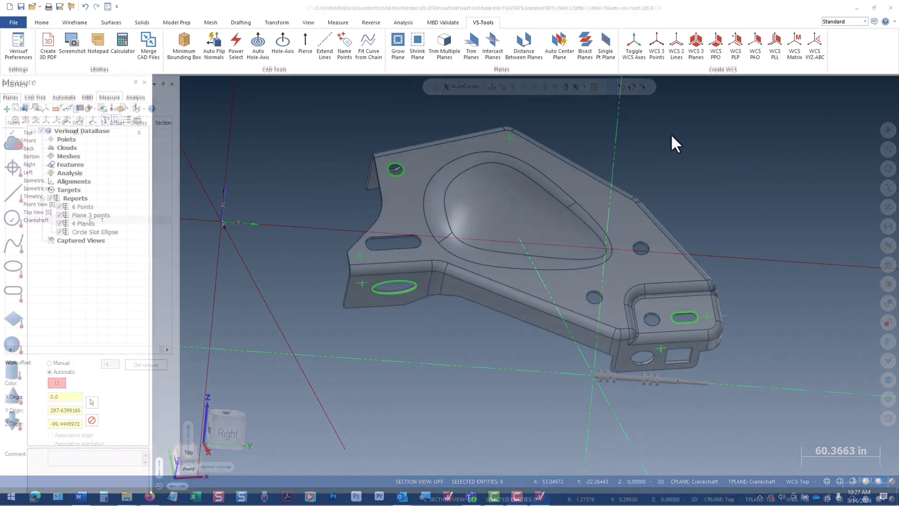
# - Start a three-plane WCS, picking the dish face for Z and the front tab face for X
pyautogui.click(696, 54)
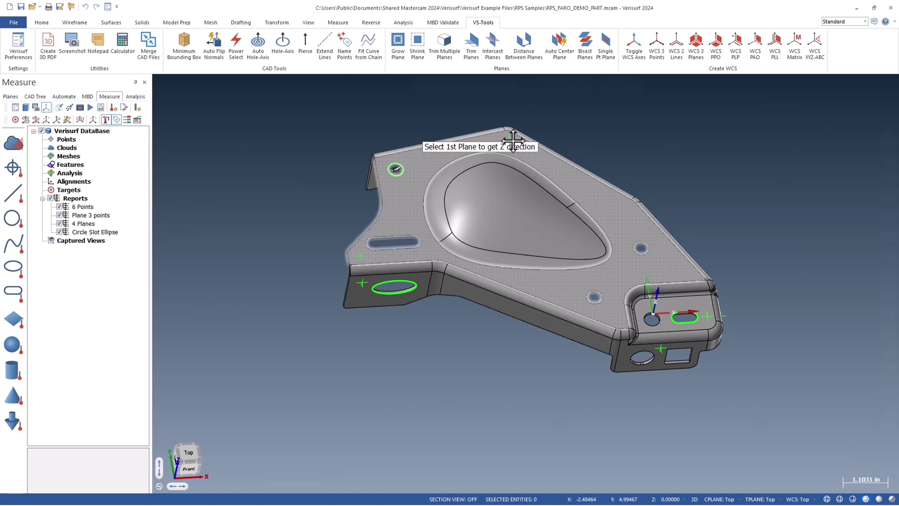
pyautogui.click(515, 217)
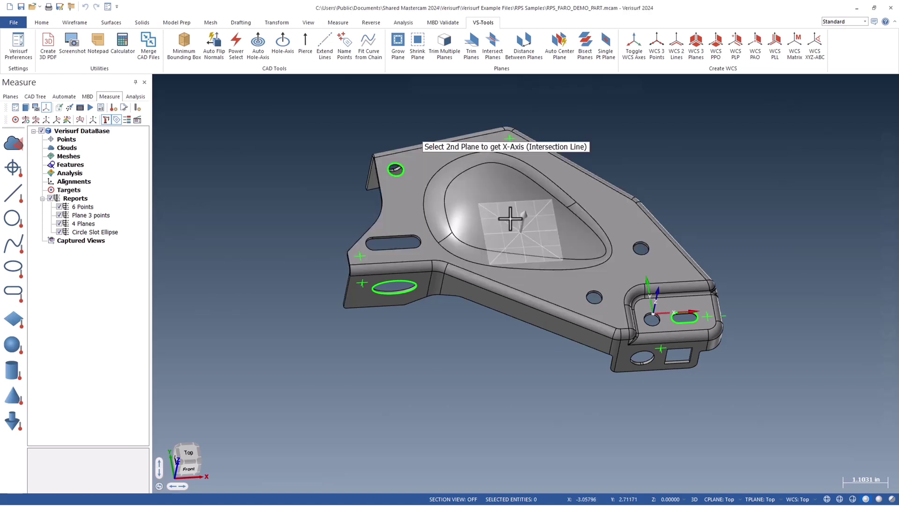
pyautogui.click(360, 298)
pyautogui.moveTo(401, 185); pyautogui.dragTo(399, 293, button='middle')
pyautogui.scroll(2, 399, 294)
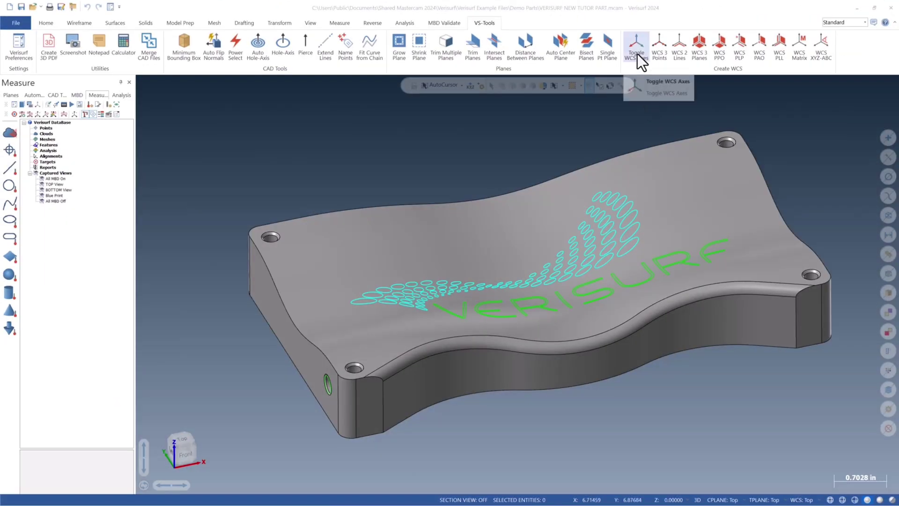
# - Show the WCS triad on the tutor part, hide it, show it again, and orbit toward a front view
pyautogui.click(637, 55)
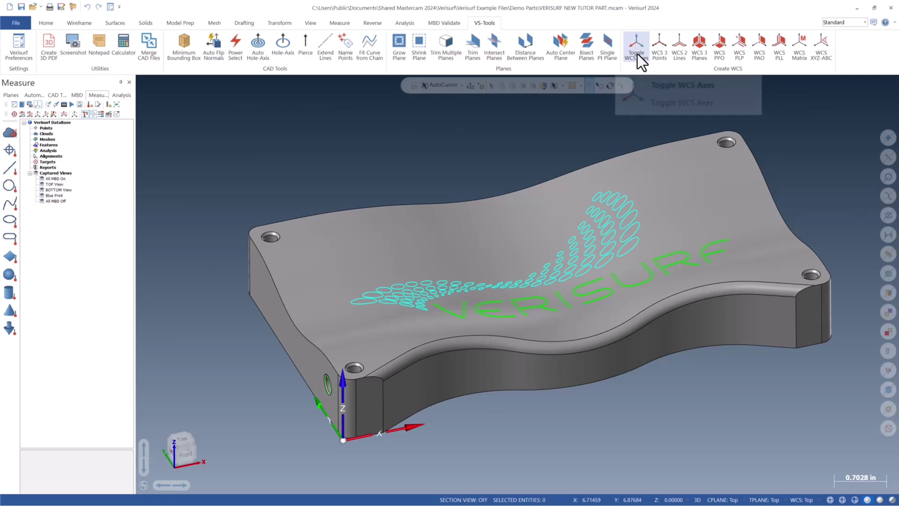
pyautogui.scroll(3, 269, 425)
pyautogui.scroll(4, 366, 442)
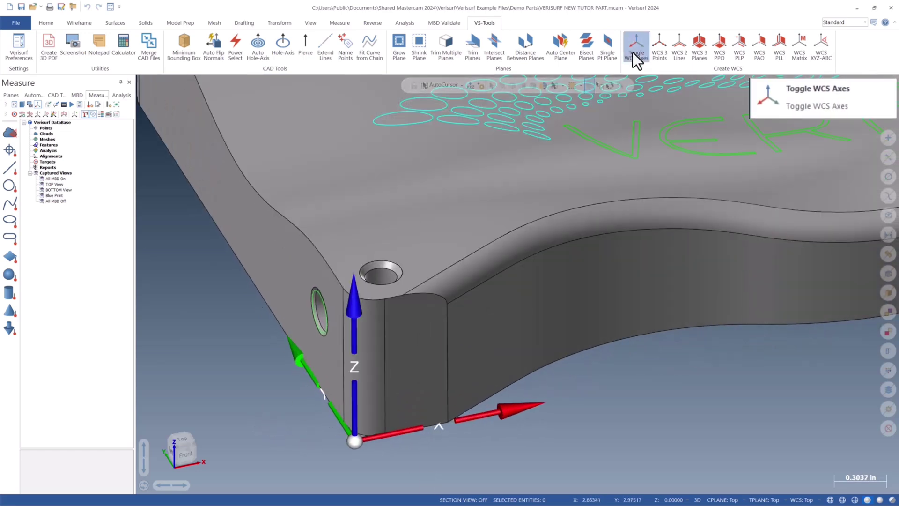
pyautogui.click(633, 52)
pyautogui.click(633, 52)
pyautogui.scroll(-2, 634, 346)
pyautogui.scroll(-2, 634, 346)
pyautogui.moveTo(634, 346); pyautogui.dragTo(640, 407, button='middle')
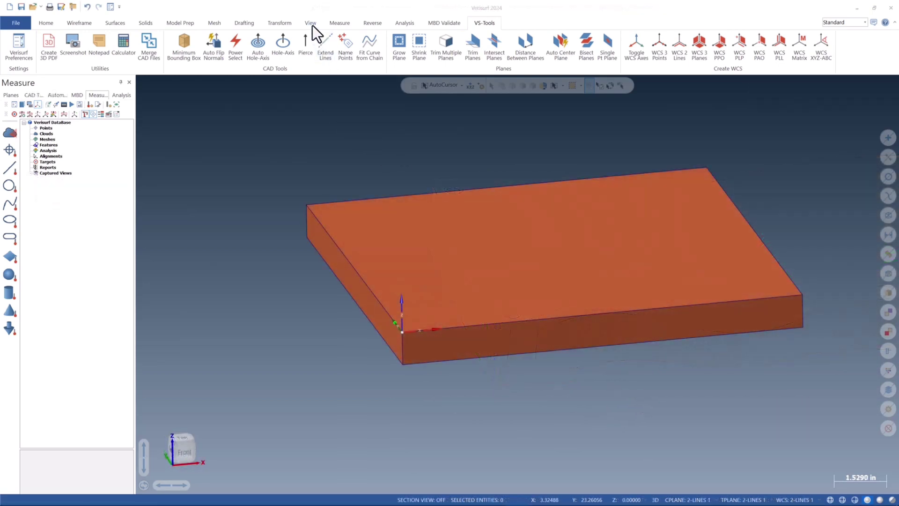
# - In the Planes manager, make Top the active plane, then restore 2-LINES 1
pyautogui.click(311, 23)
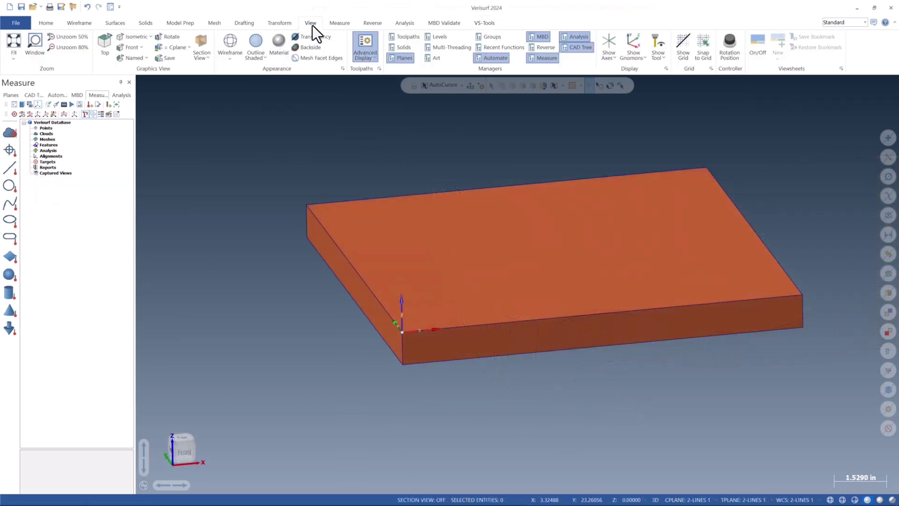
pyautogui.click(401, 60)
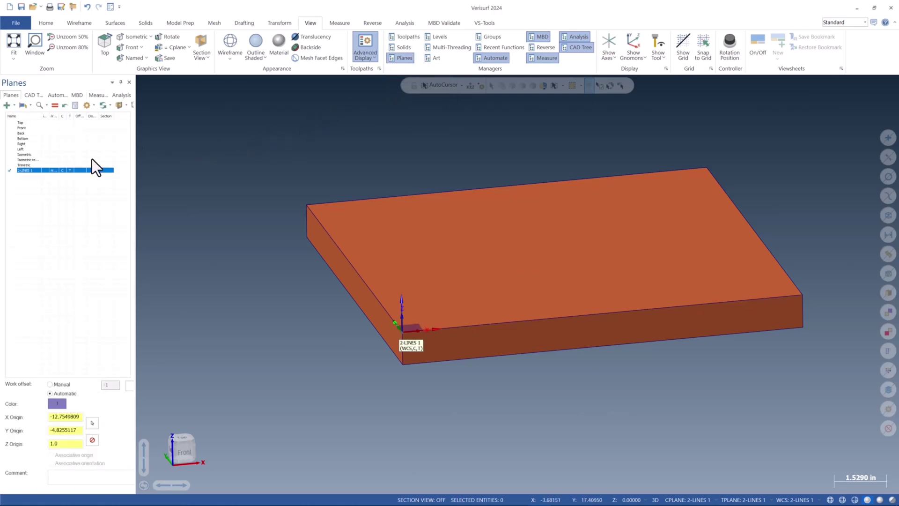
pyautogui.click(15, 122)
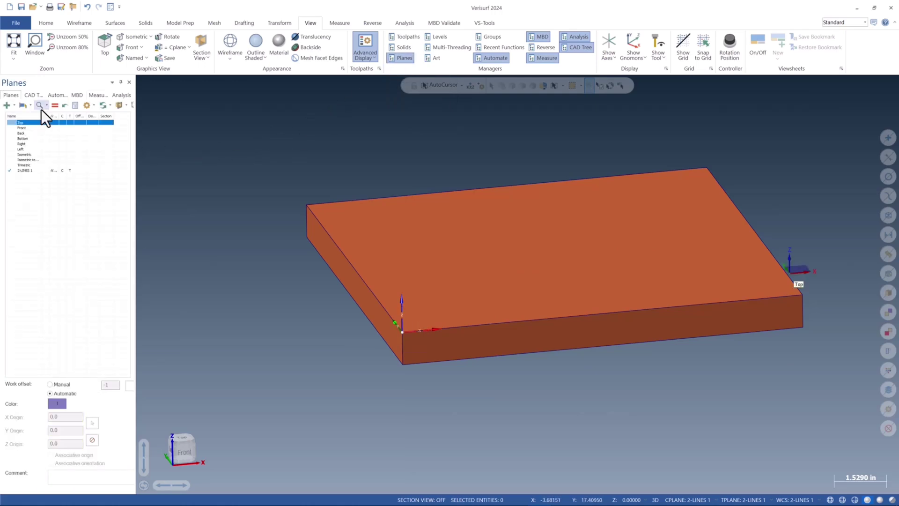
pyautogui.click(10, 173)
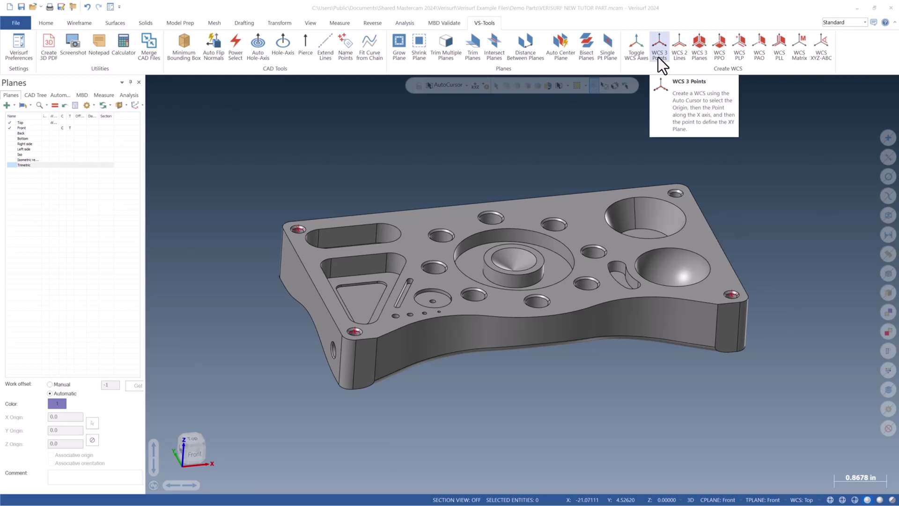
# - Start a three-point WCS and pick the left corner hole to define the XY plane
pyautogui.click(658, 57)
pyautogui.scroll(5, 337, 350)
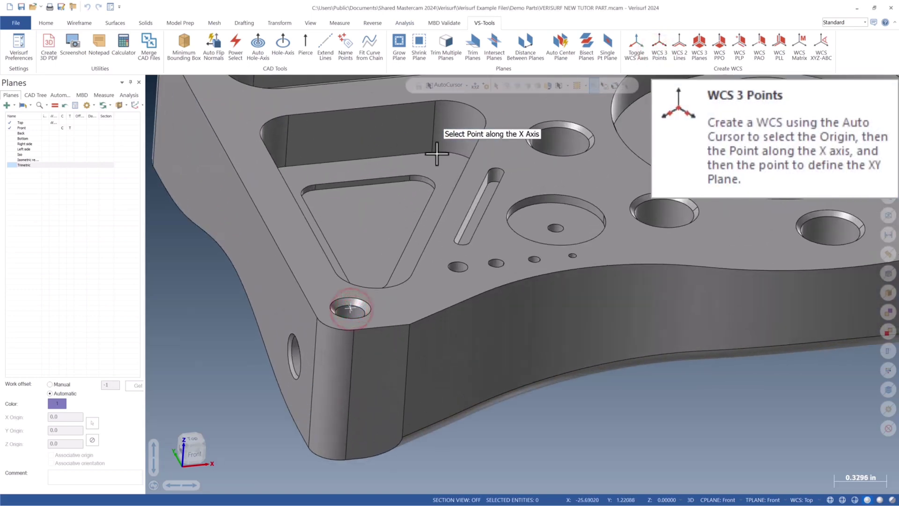
pyautogui.scroll(-3, 517, 203)
pyautogui.scroll(5, 632, 255)
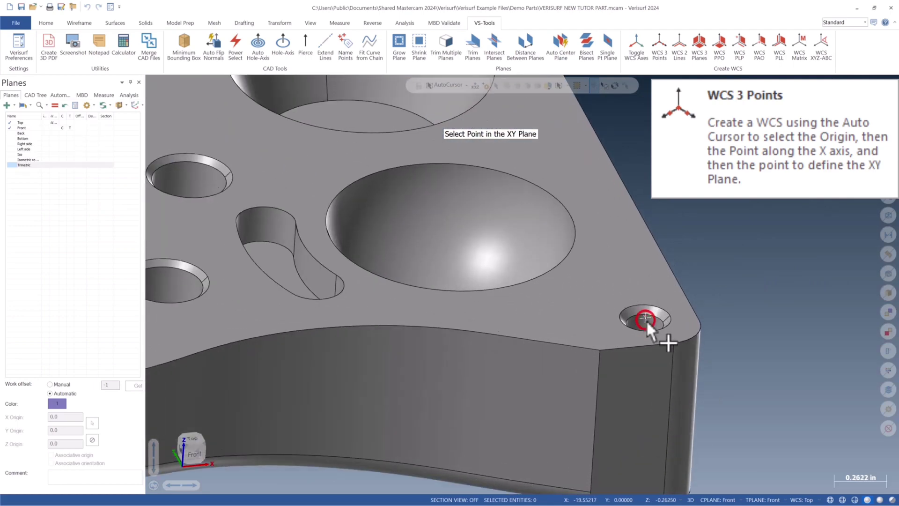
pyautogui.scroll(-3, 539, 187)
pyautogui.scroll(5, 210, 185)
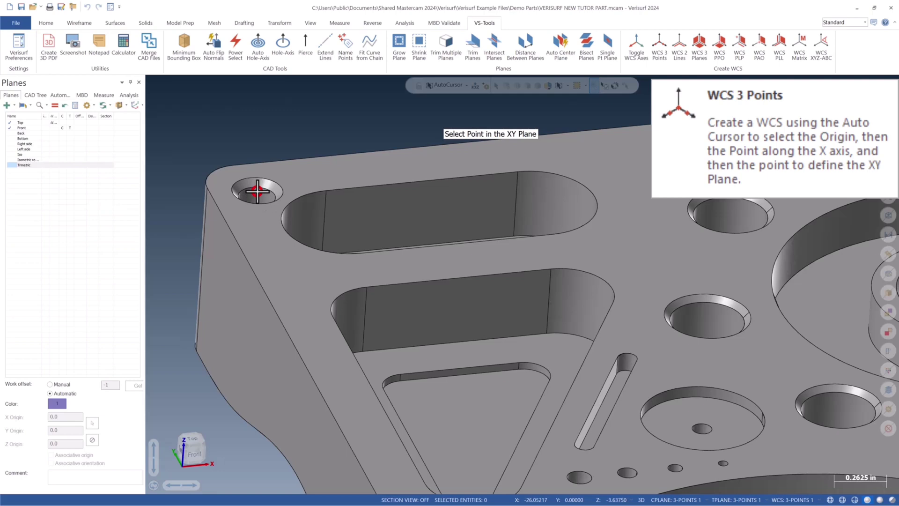
pyautogui.click(257, 192)
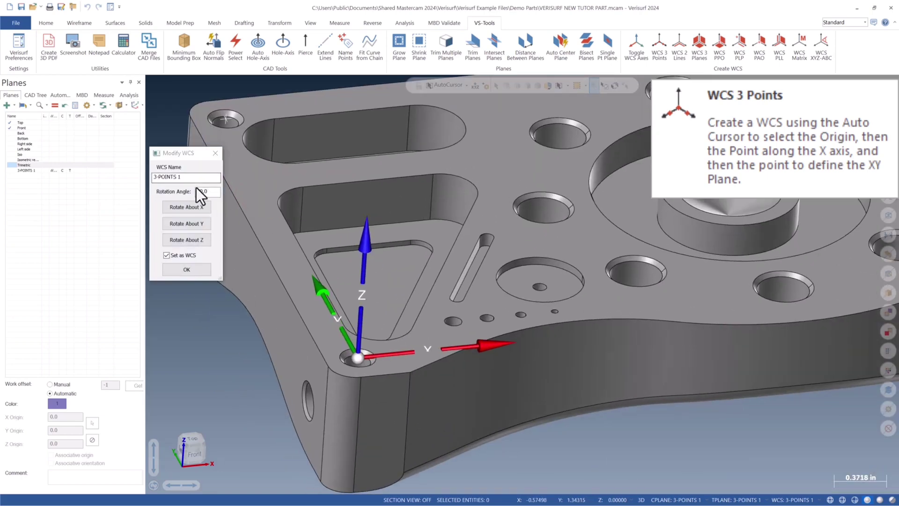
# - Rotate the new WCS three 90° turns about Z, accept it, and view 3-POINTS 1's origin values
pyautogui.click(193, 177)
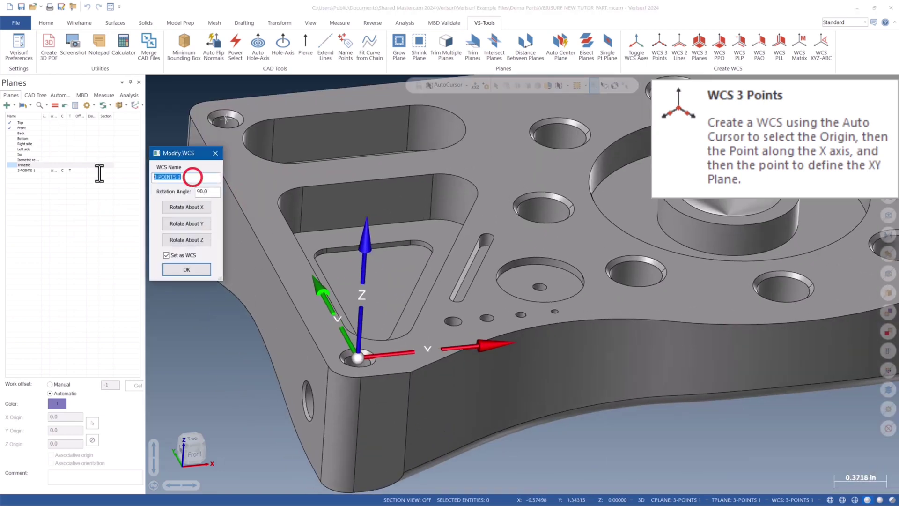
pyautogui.click(187, 241)
pyautogui.click(188, 241)
pyautogui.click(187, 240)
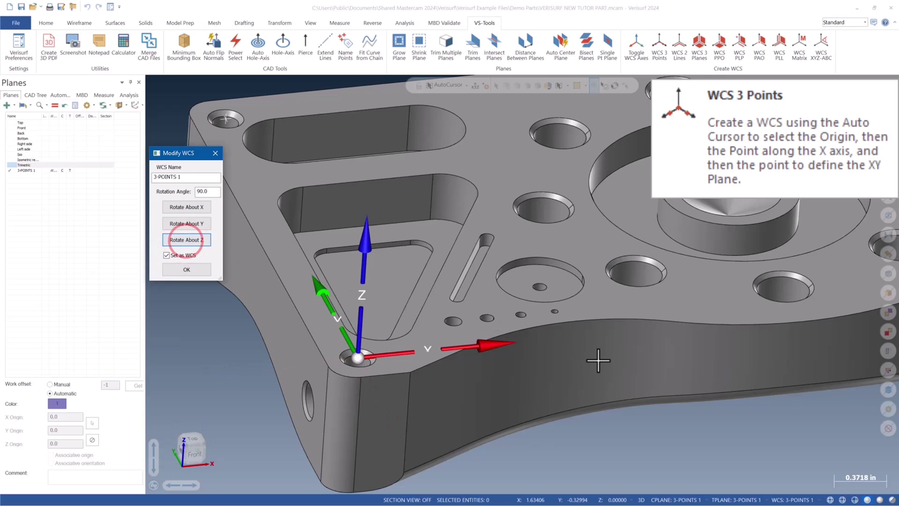
pyautogui.scroll(-3, 598, 359)
pyautogui.click(186, 269)
pyautogui.click(26, 170)
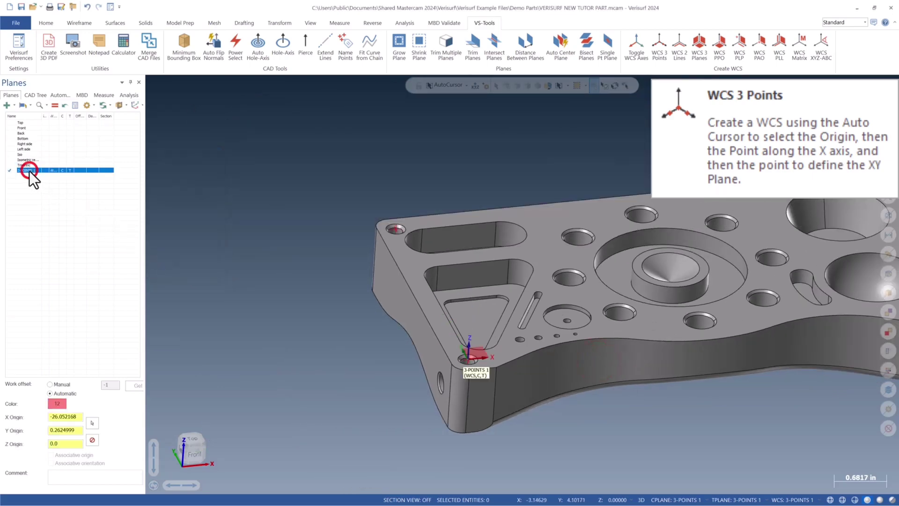
pyautogui.scroll(1, 473, 370)
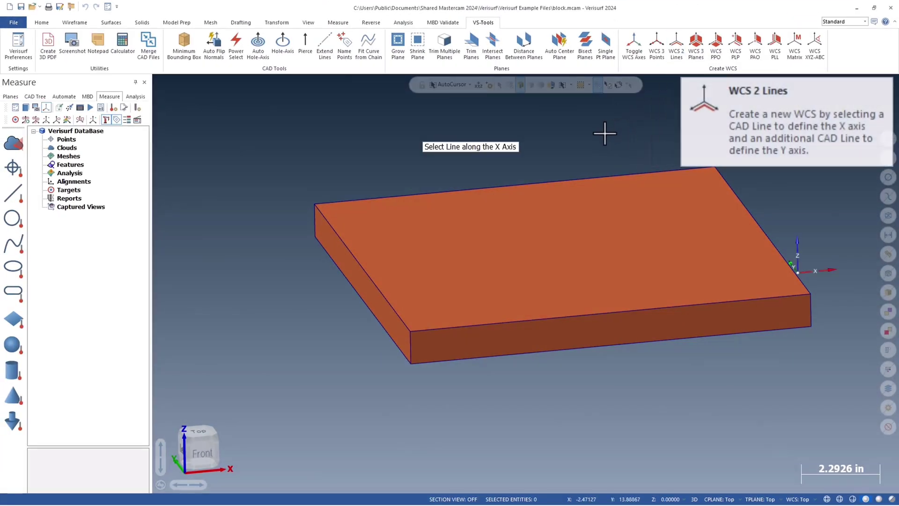
# - Define 2-LINES 1 from the block's front top edge (X) and left edge (Y), turning it about Z in 90° steps
pyautogui.click(536, 320)
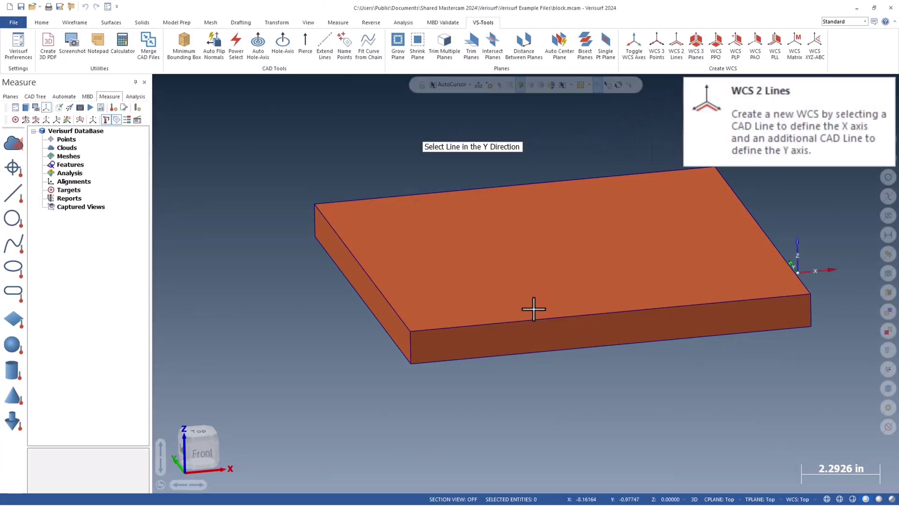
pyautogui.click(389, 301)
pyautogui.moveTo(304, 176); pyautogui.dragTo(287, 225)
pyautogui.click(273, 312)
pyautogui.click(274, 312)
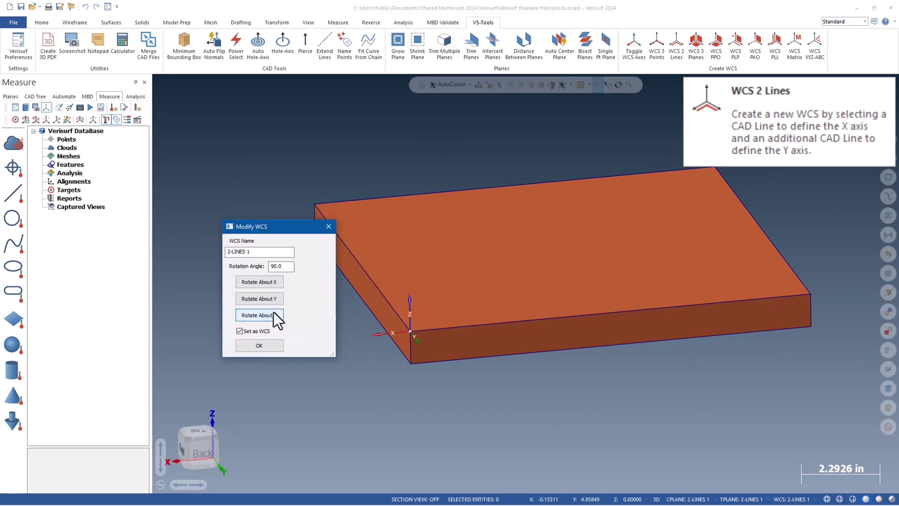
pyautogui.click(273, 312)
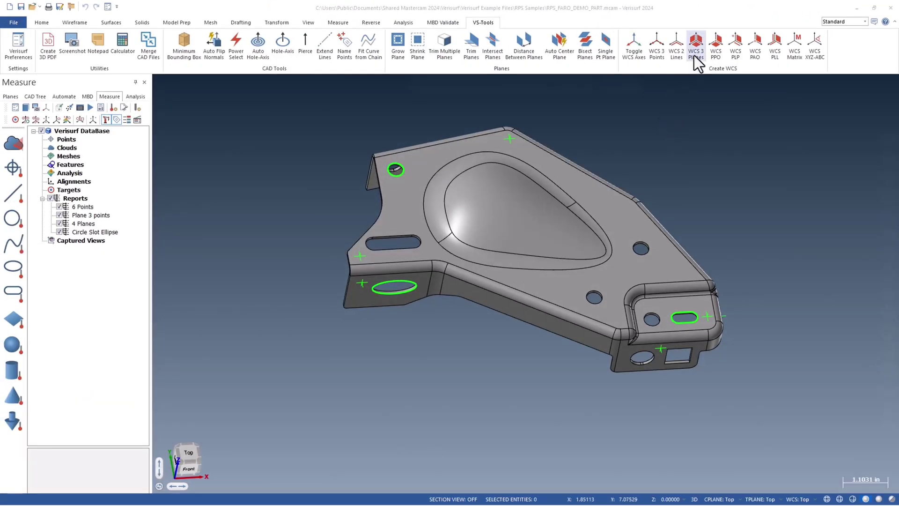
# - Build 3-PLANES 1 from the pocket floor (Z), slotted flange face (X) and a third face, rotated 180° about Z
pyautogui.click(696, 56)
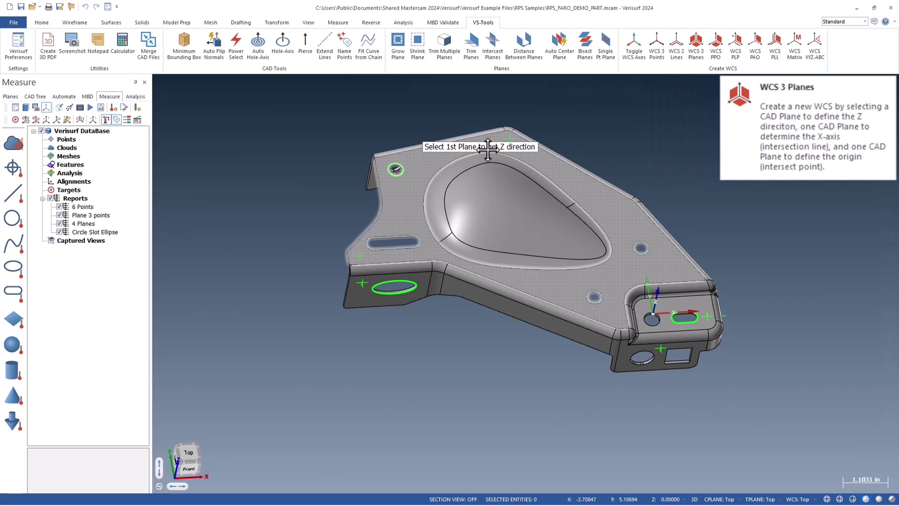
pyautogui.click(519, 279)
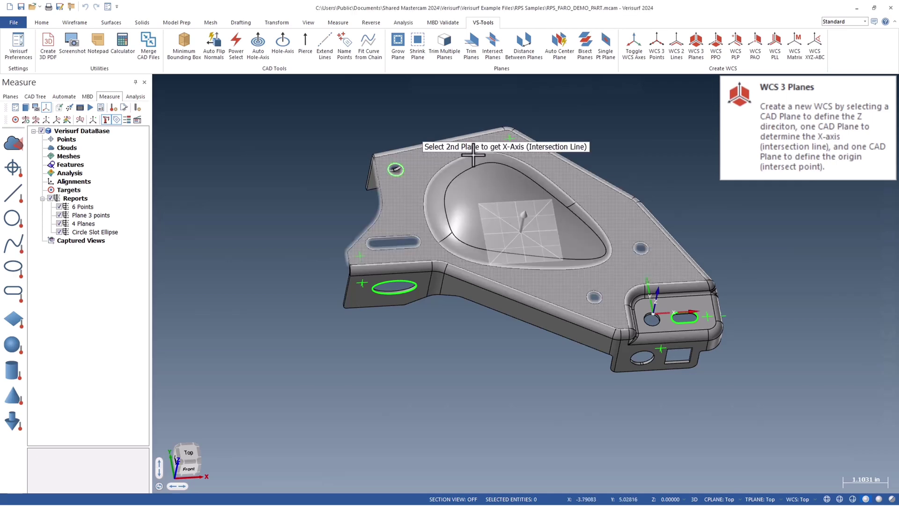
pyautogui.click(368, 294)
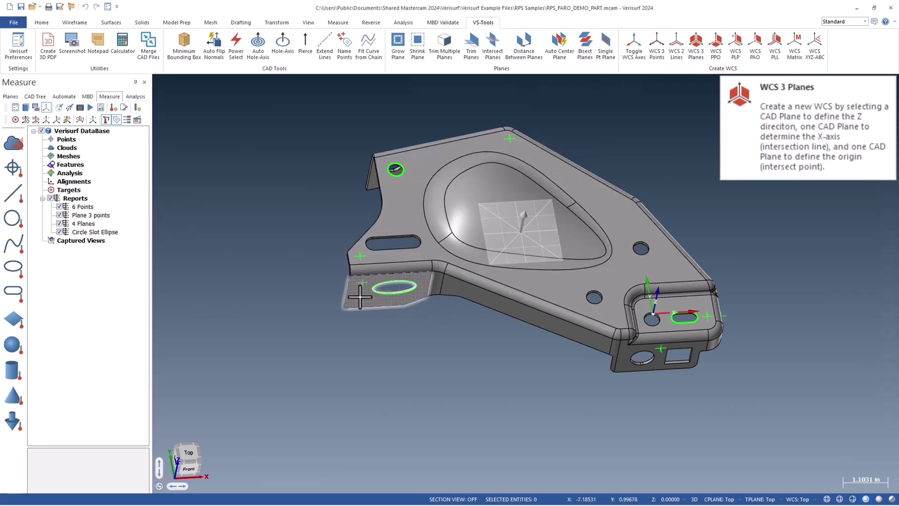
pyautogui.moveTo(328, 237); pyautogui.dragTo(400, 293, button='middle')
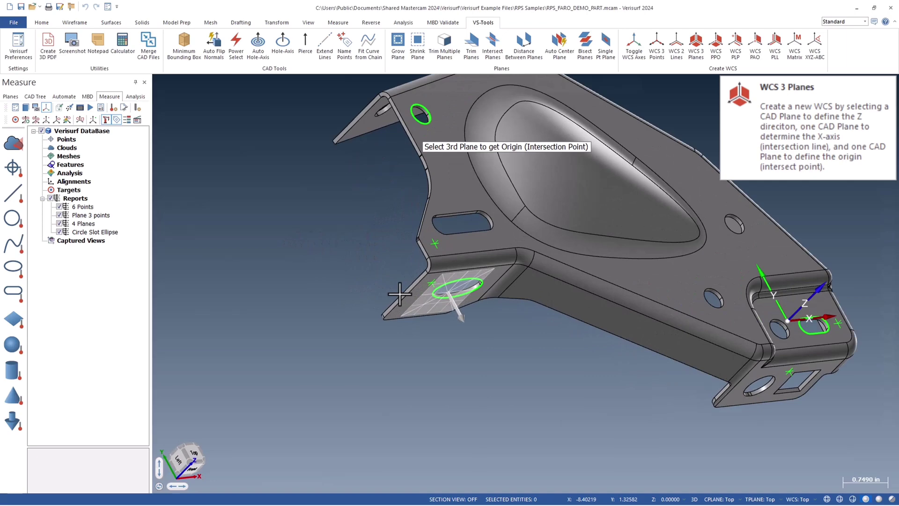
pyautogui.scroll(5, 403, 293)
pyautogui.click(406, 293)
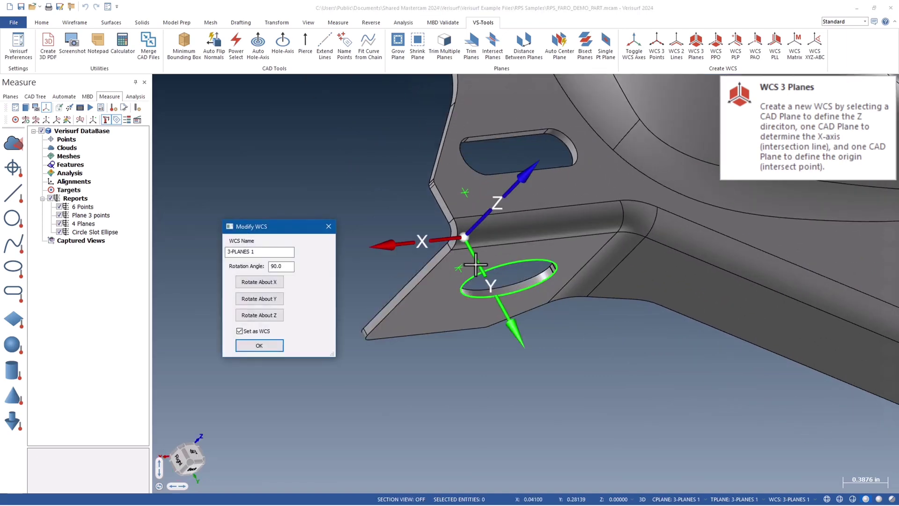
pyautogui.click(271, 317)
pyautogui.click(269, 316)
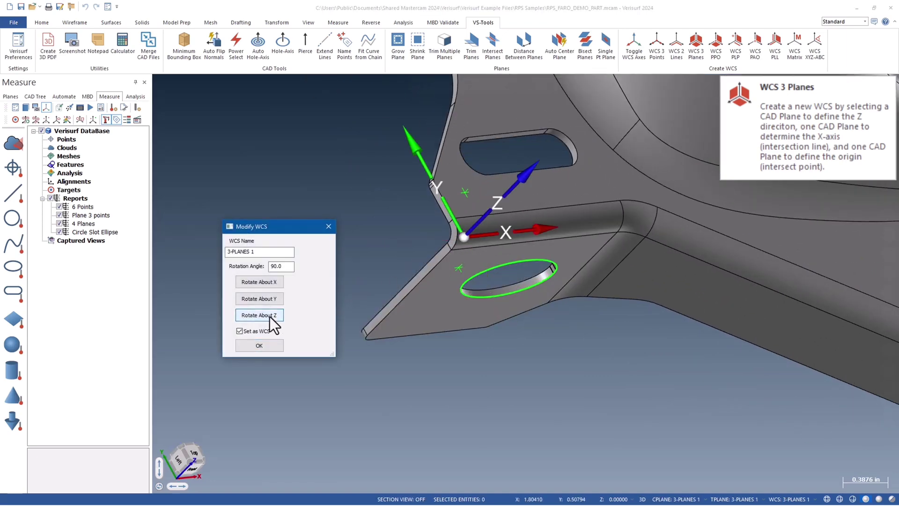
pyautogui.scroll(-4, 563, 368)
pyautogui.moveTo(563, 369); pyautogui.dragTo(467, 367, button='middle')
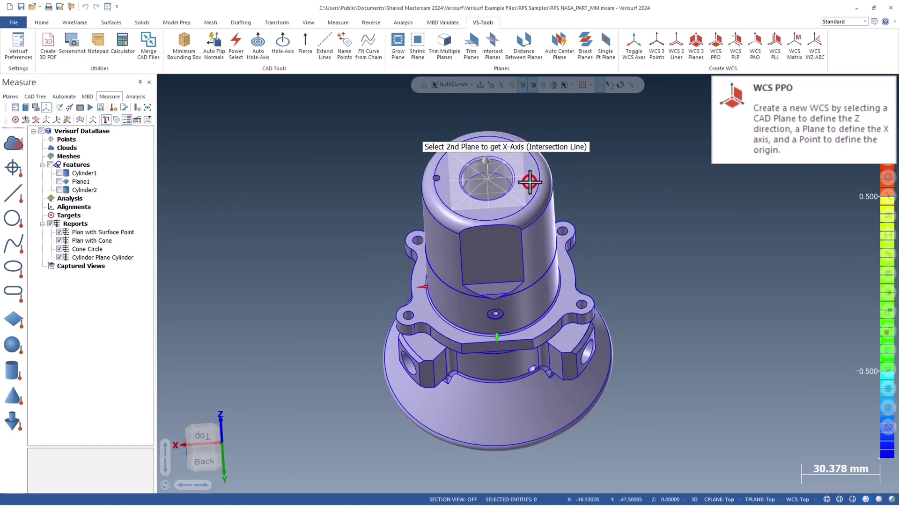
# - Pick the side flat for X and the small top-face hole as origin, then select the WCS name
pyautogui.click(496, 260)
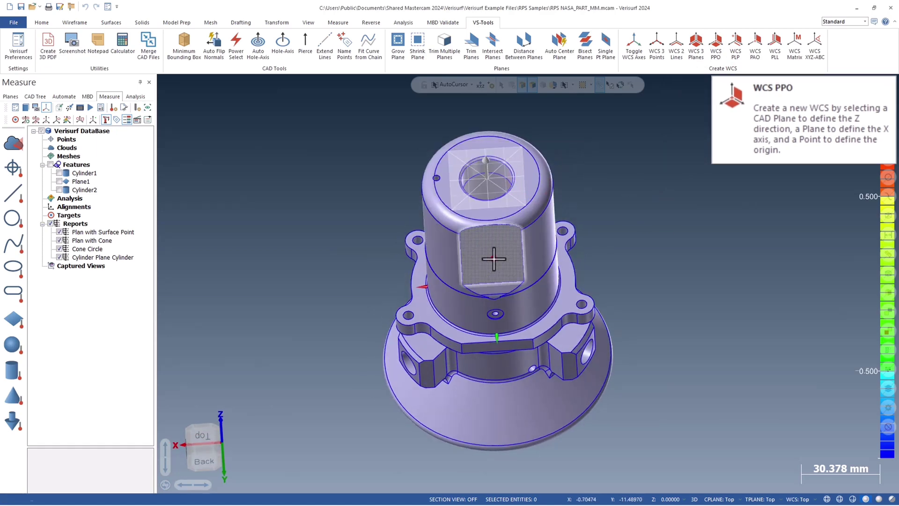
pyautogui.scroll(5, 433, 197)
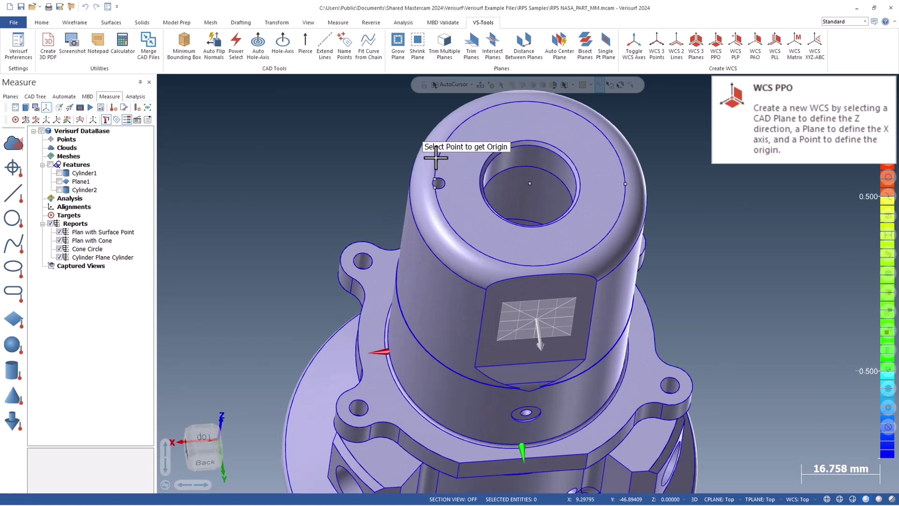
pyautogui.click(448, 214)
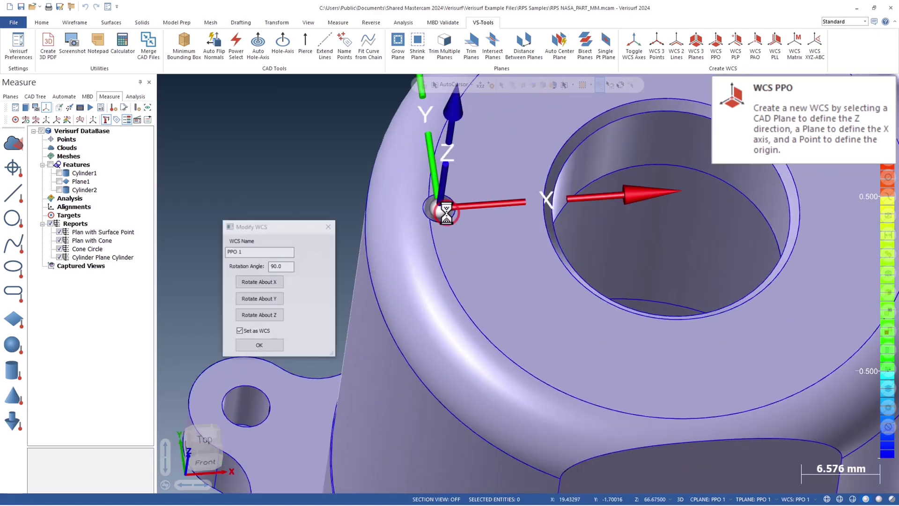
pyautogui.scroll(-4, 445, 210)
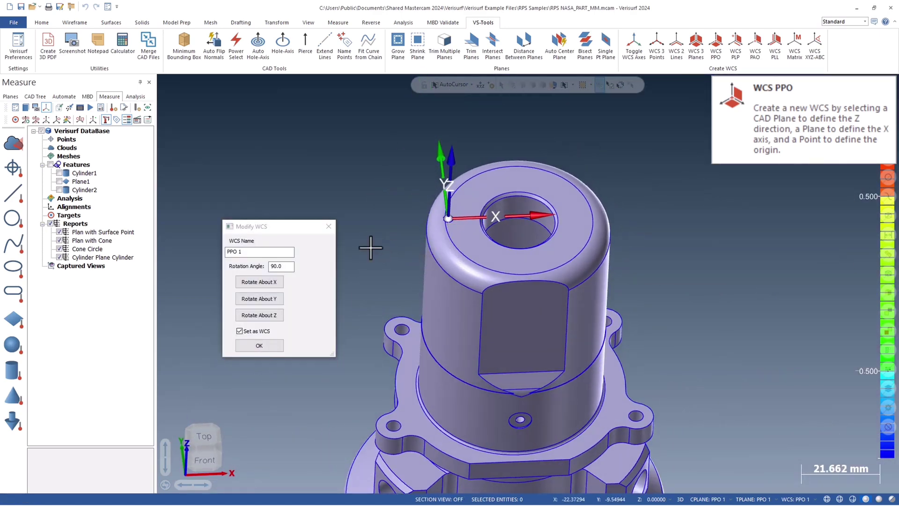
pyautogui.doubleClick(260, 252)
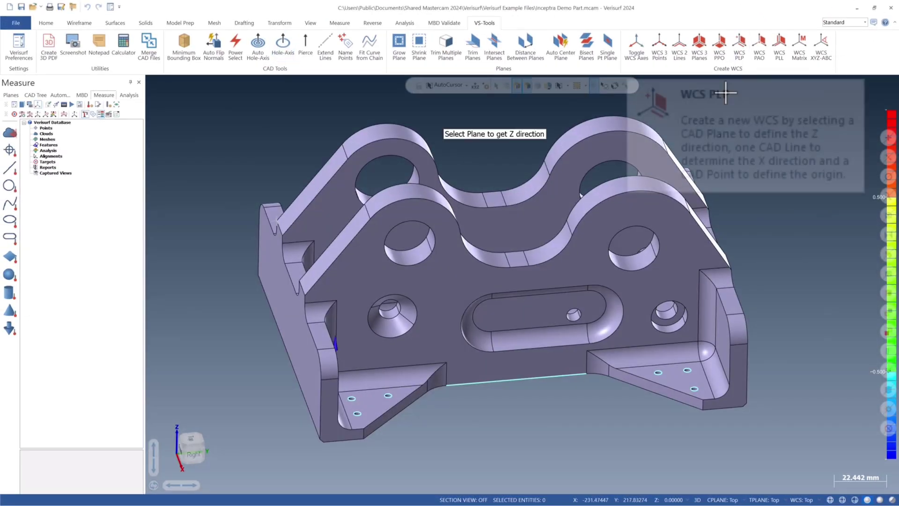
# - Build PLP 1 from the triangular flange face, its base edge as X, and the hole centre as origin
pyautogui.click(369, 407)
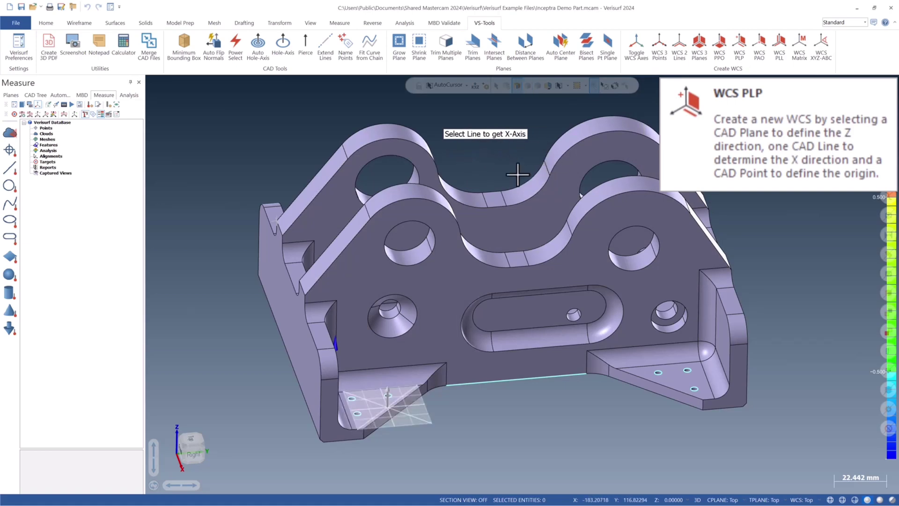
pyautogui.click(500, 378)
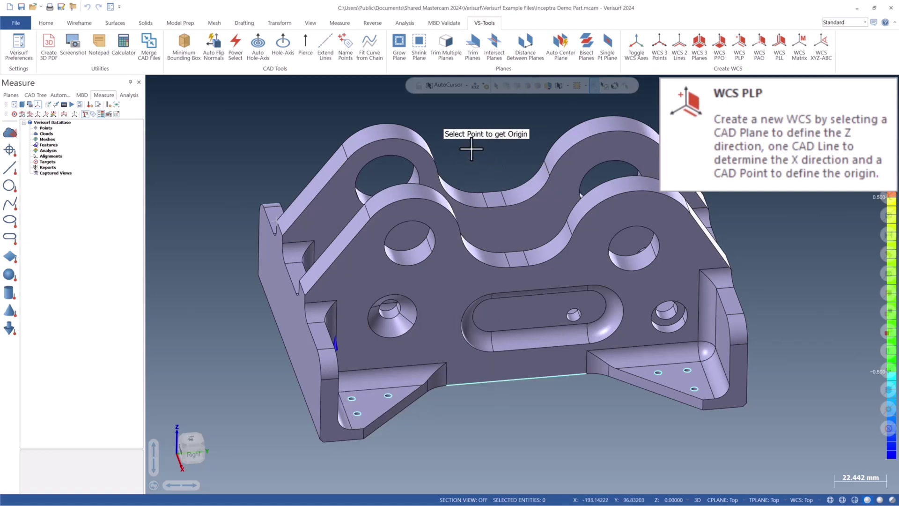
pyautogui.scroll(6, 358, 423)
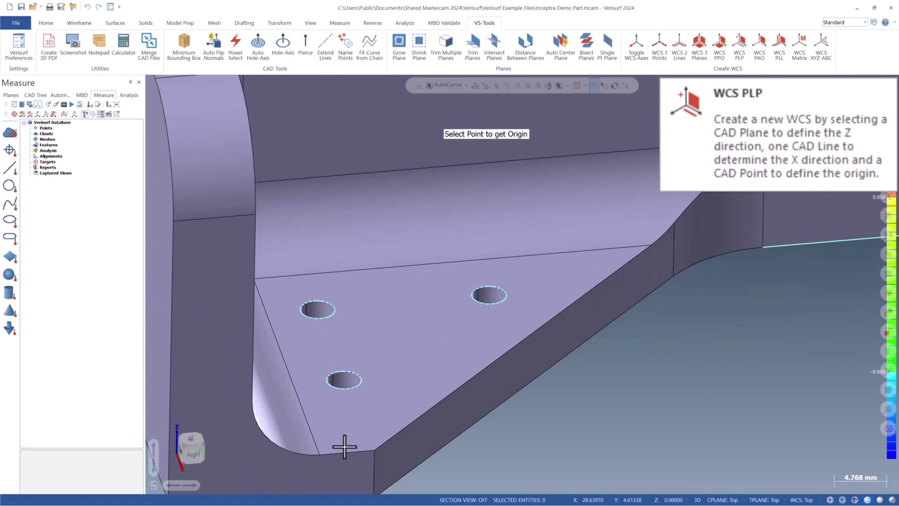
pyautogui.click(351, 387)
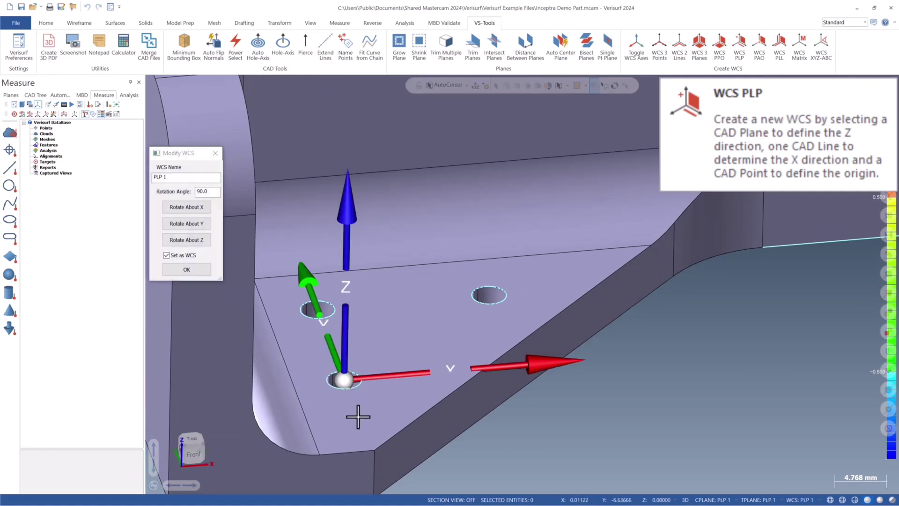
pyautogui.scroll(-4, 380, 393)
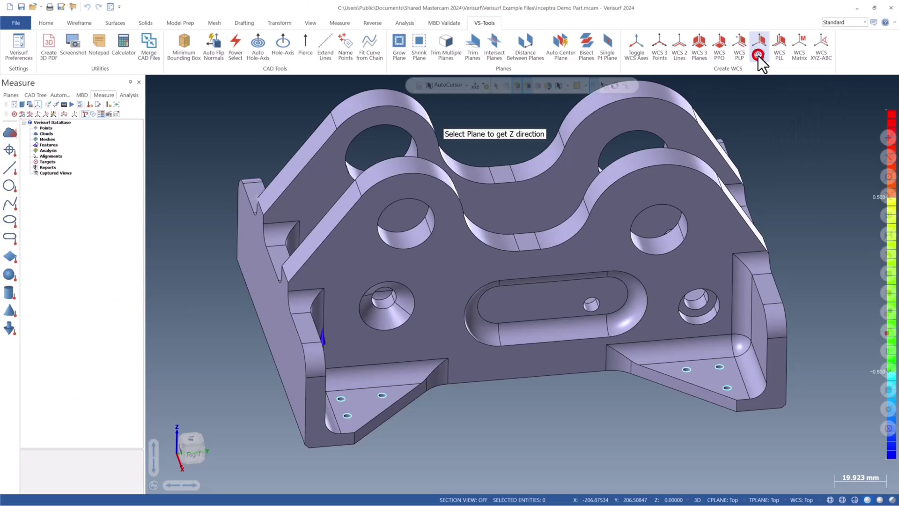
# - Build PAO 1 from the triangular flange face, two holes for X and a third hole as origin, then select its name
pyautogui.click(358, 407)
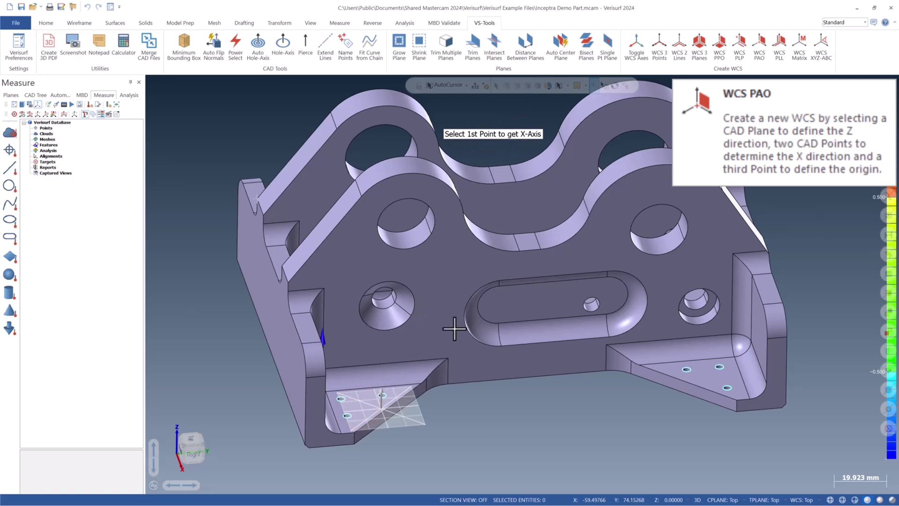
pyautogui.scroll(5, 357, 437)
pyautogui.click(340, 346)
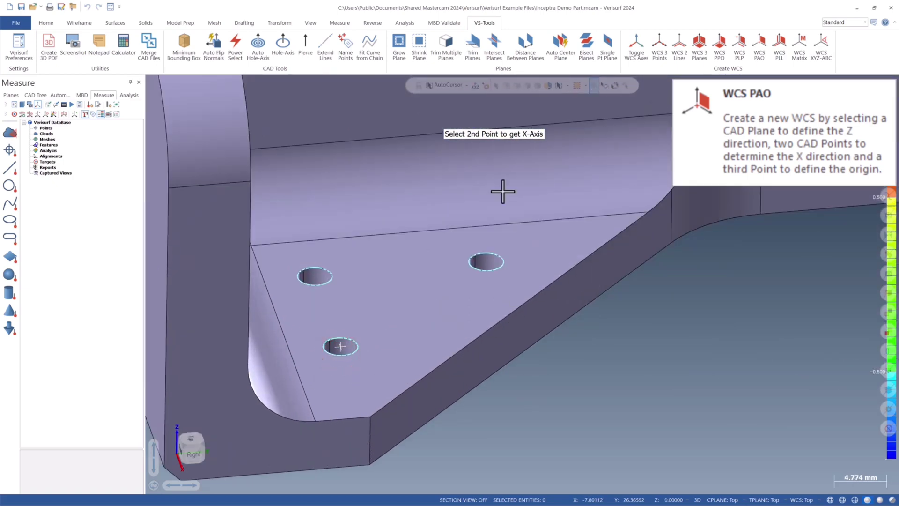
pyautogui.scroll(-6, 552, 256)
pyautogui.scroll(6, 749, 291)
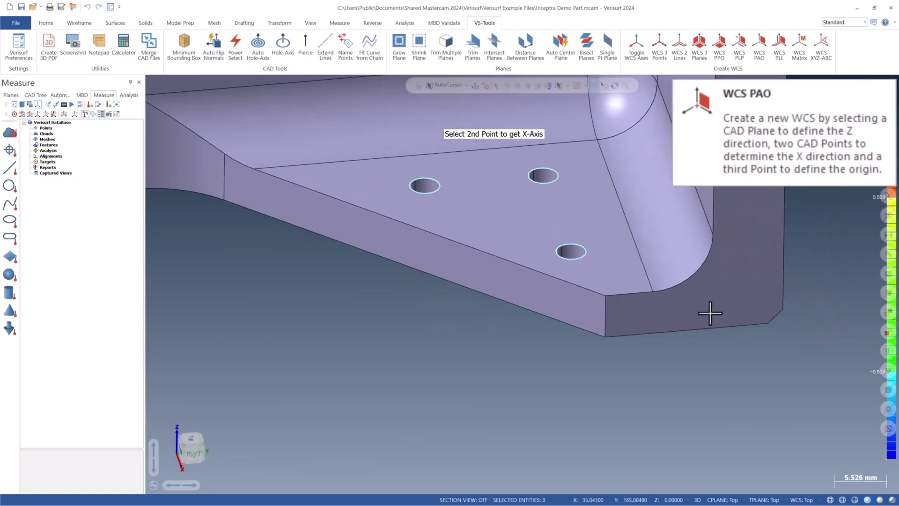
pyautogui.click(568, 253)
pyautogui.scroll(-5, 505, 295)
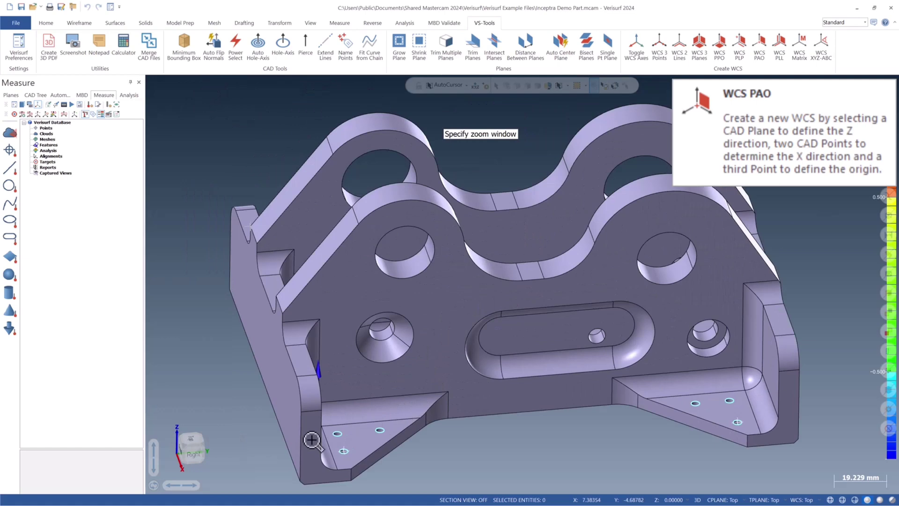
pyautogui.scroll(8, 376, 468)
pyautogui.click(425, 311)
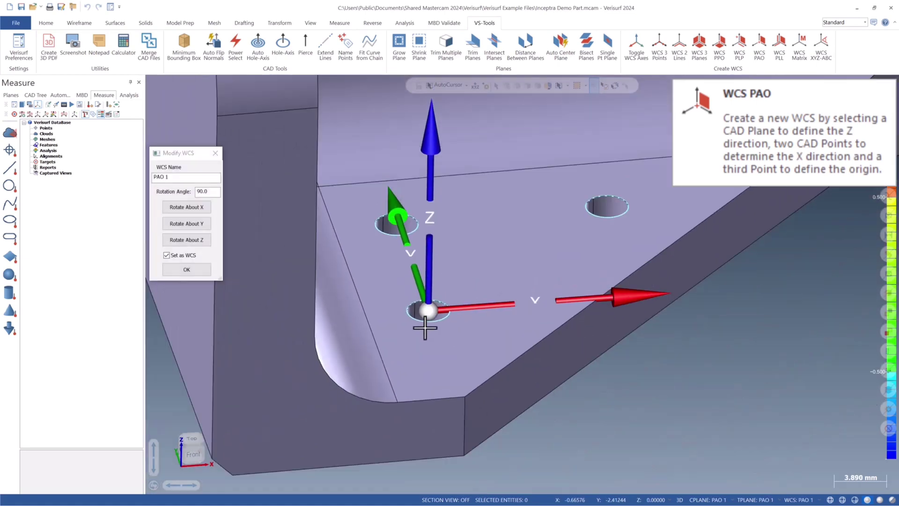
pyautogui.scroll(-5, 423, 337)
pyautogui.click(173, 177)
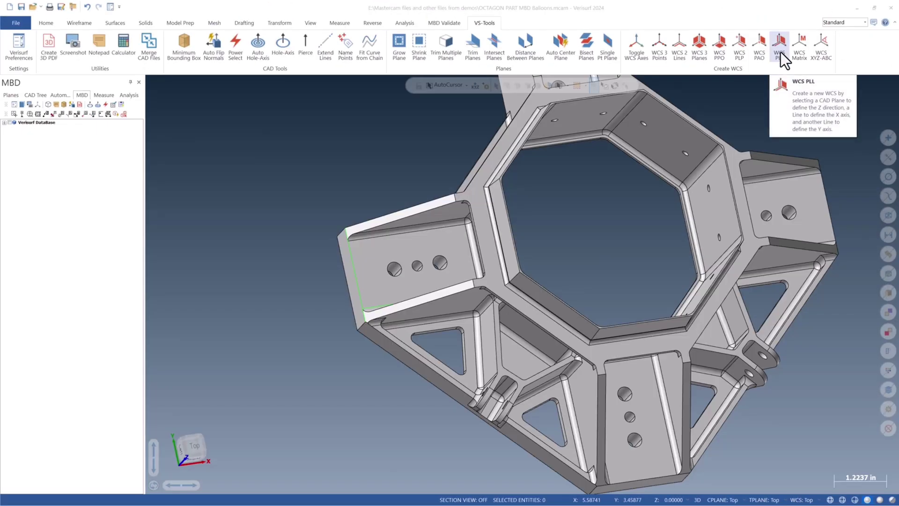
# - Build coordinate system PLL 1 with WCS PLL from the flange face, lower edge as X, and left edge as origin, set as WCS
pyautogui.click(780, 52)
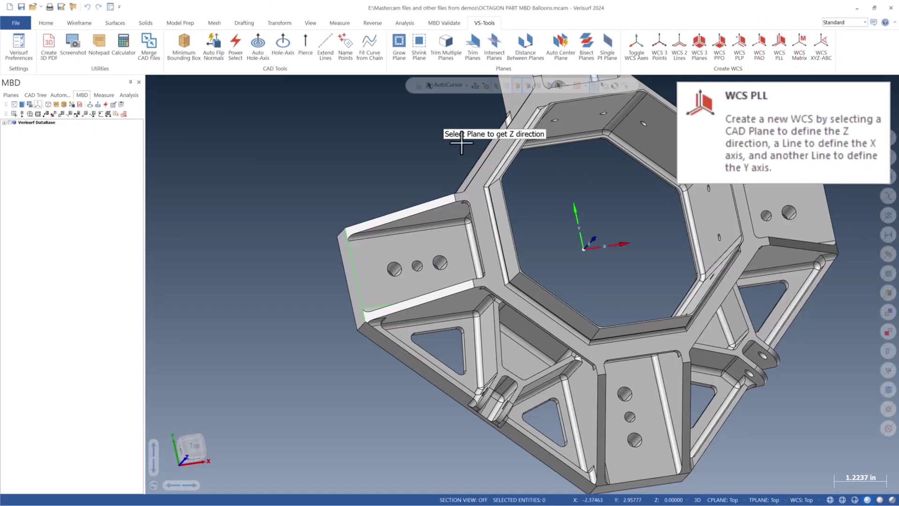
pyautogui.click(370, 282)
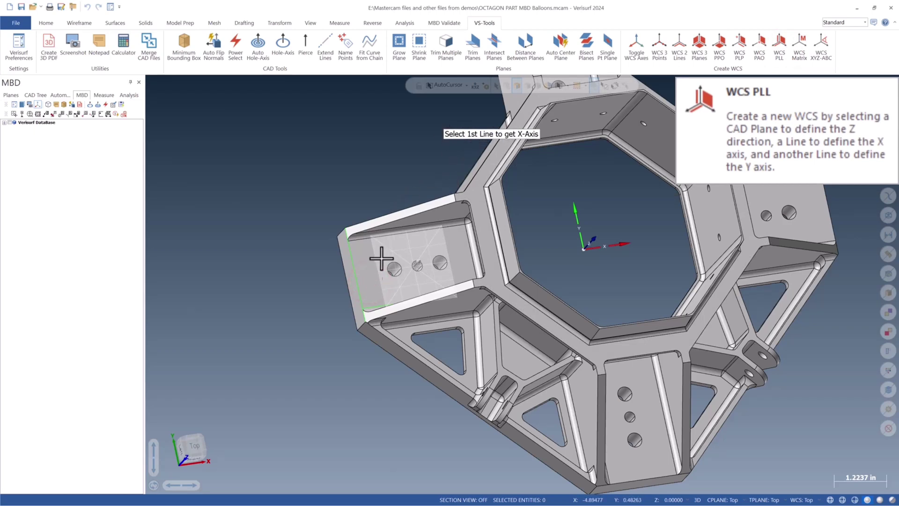
pyautogui.scroll(3, 377, 307)
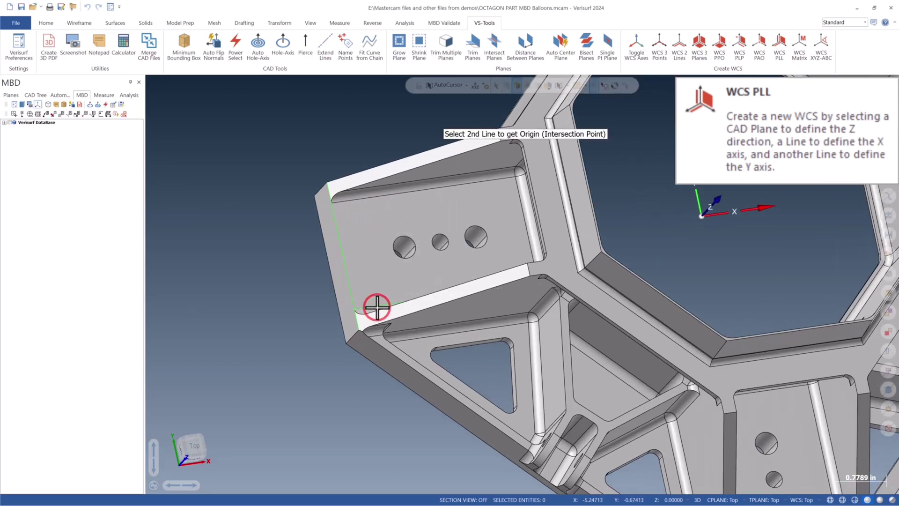
pyautogui.click(377, 308)
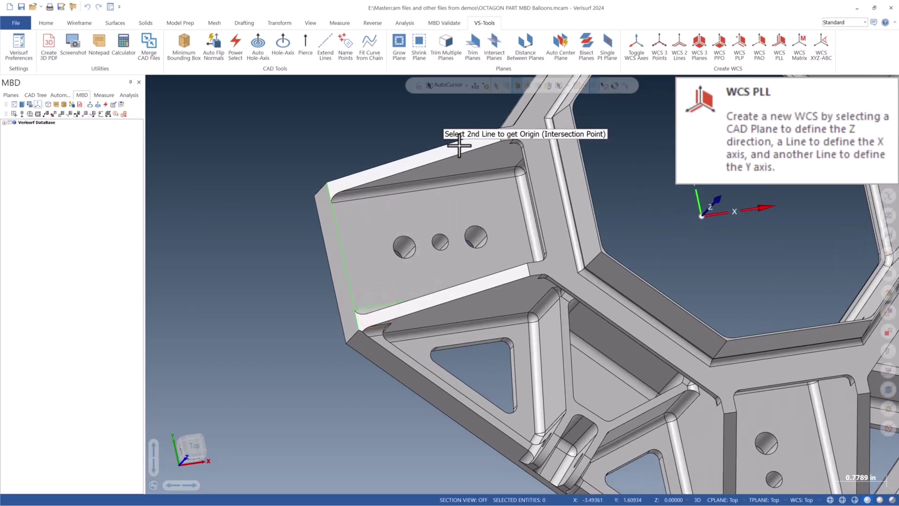
pyautogui.click(342, 254)
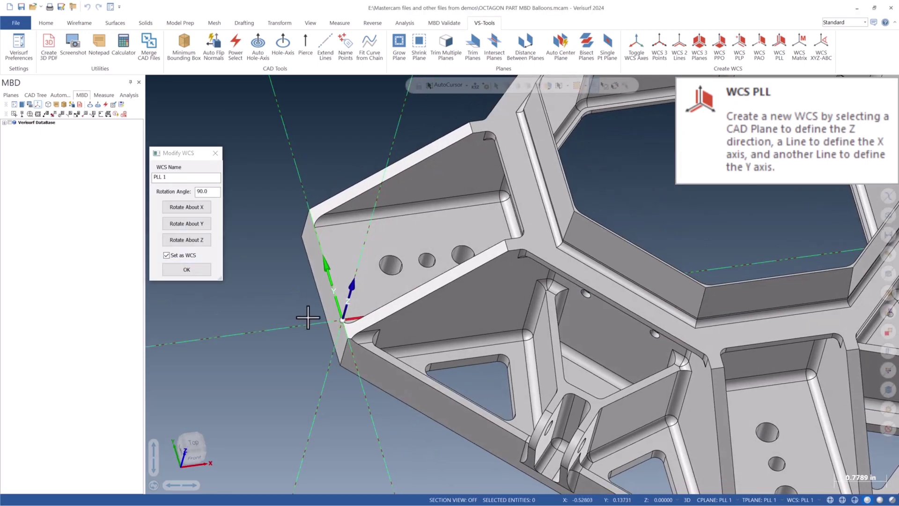
pyautogui.click(181, 177)
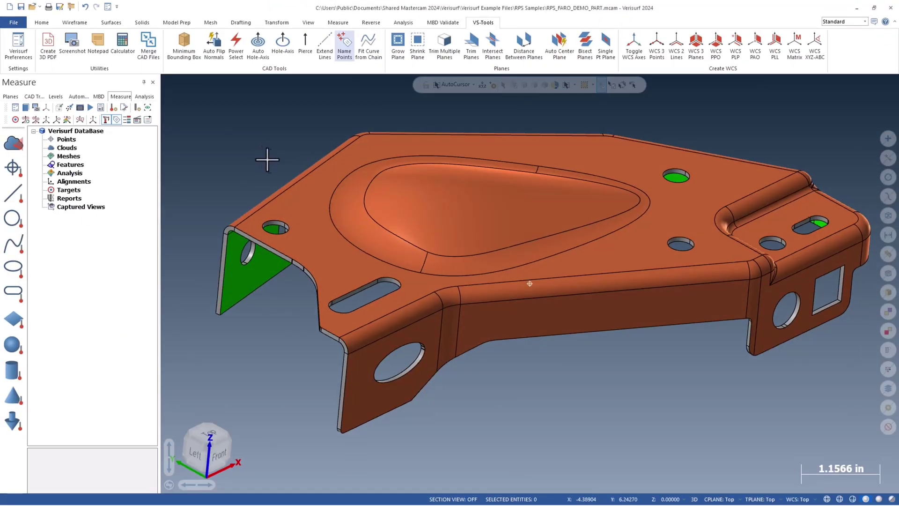
# - In the MBD tab, add a 0.075 Thickness (2 Surfaces) dimension to the bracket's top plate
pyautogui.moveTo(267, 157); pyautogui.dragTo(243, 149, button='middle')
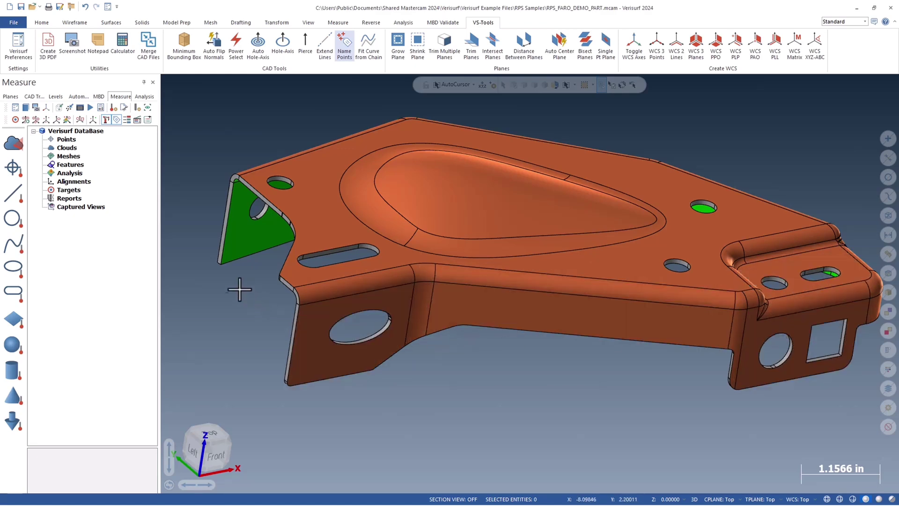
pyautogui.click(96, 96)
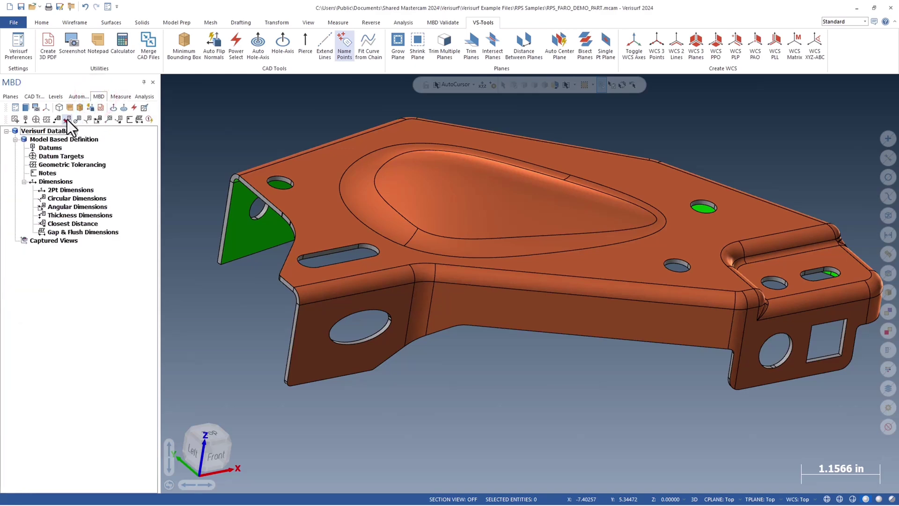
pyautogui.click(66, 120)
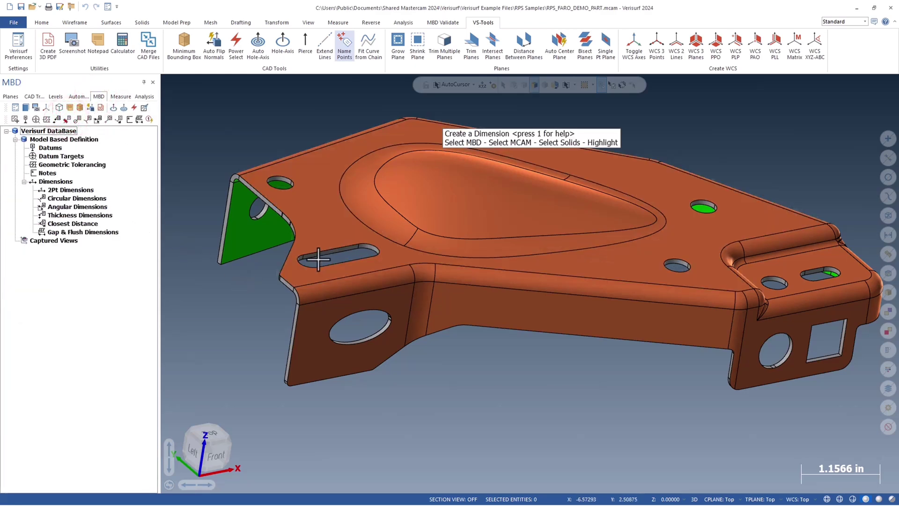
pyautogui.click(315, 221)
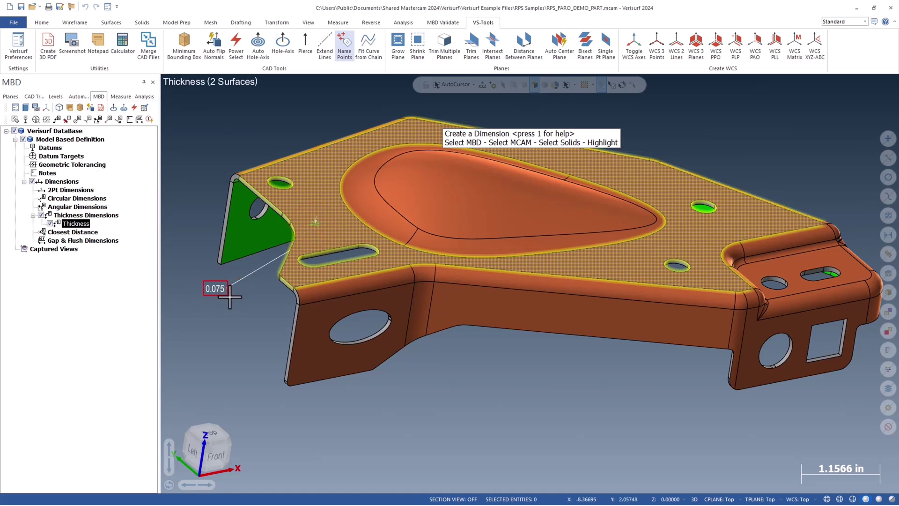
pyautogui.click(238, 304)
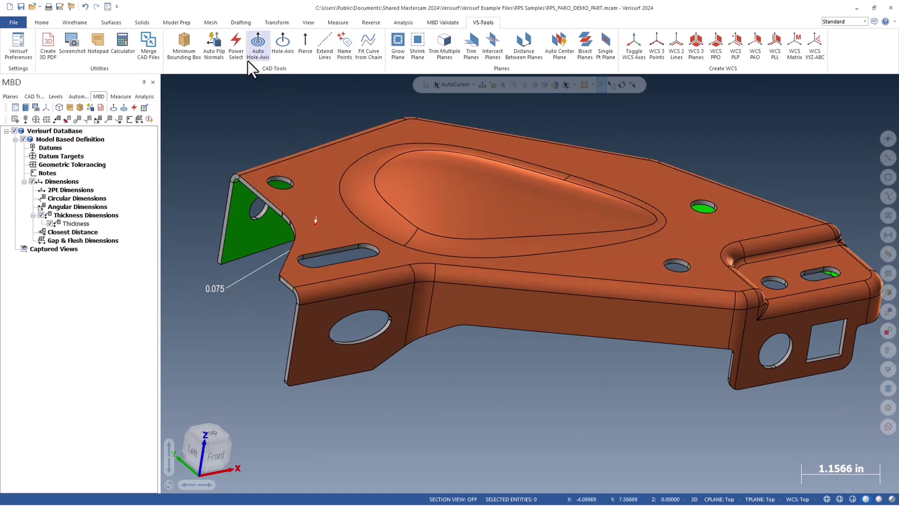
# - Power Select the tangent-connected surfaces seeded from the raised top face, accept, then clear the selection
pyautogui.click(239, 53)
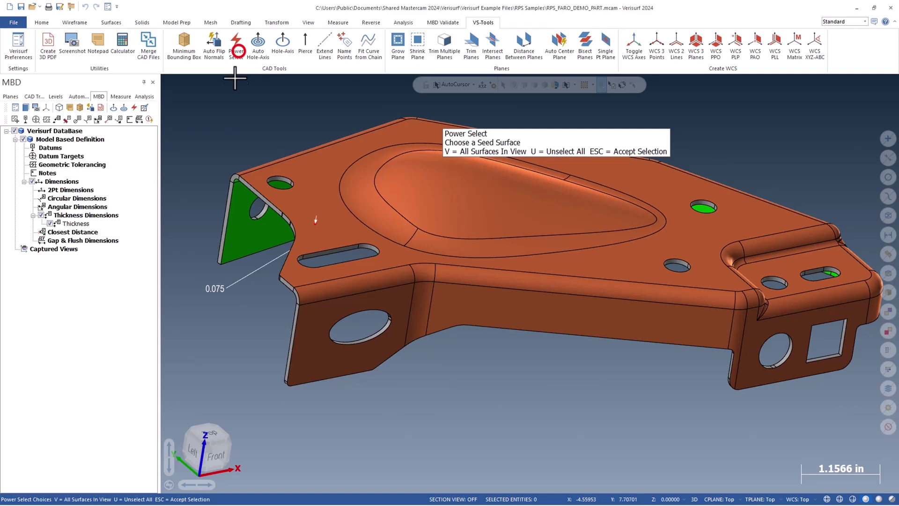
pyautogui.click(412, 204)
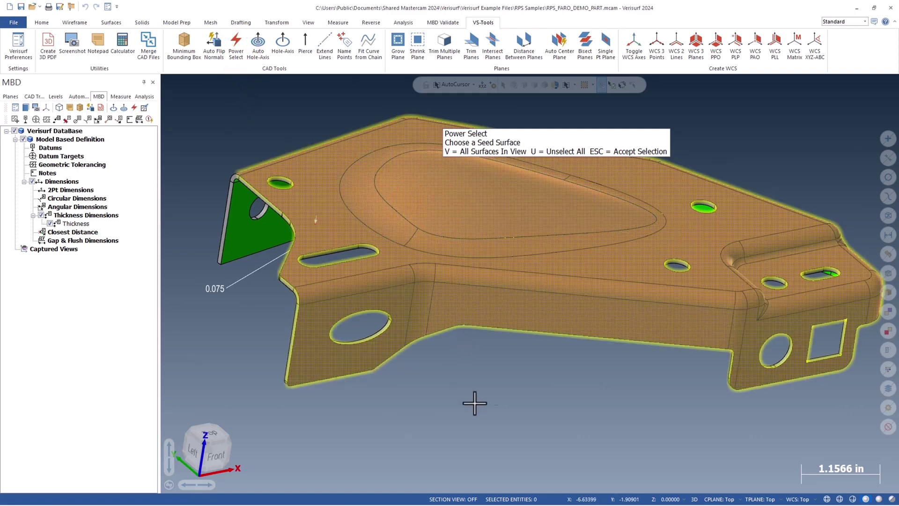
pyautogui.moveTo(474, 401); pyautogui.dragTo(451, 414, button='middle')
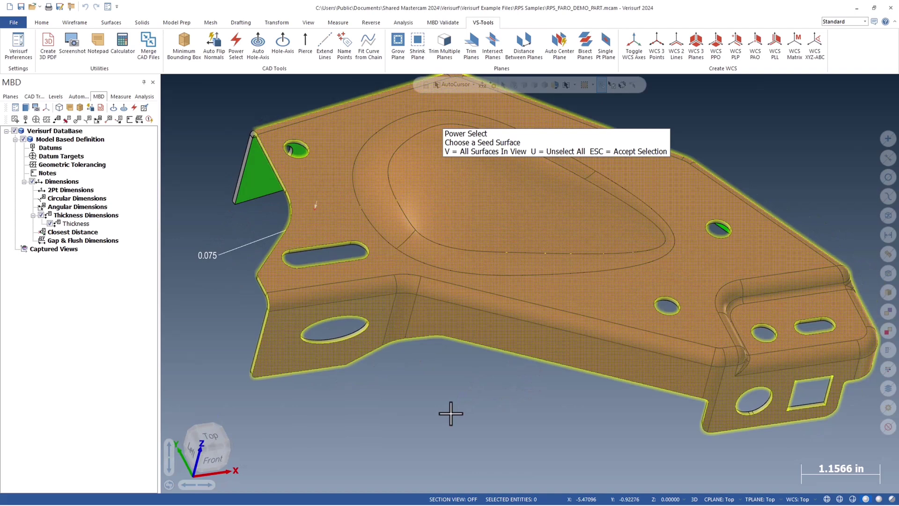
pyautogui.press('Escape')
pyautogui.moveTo(402, 416); pyautogui.dragTo(482, 406, button='middle')
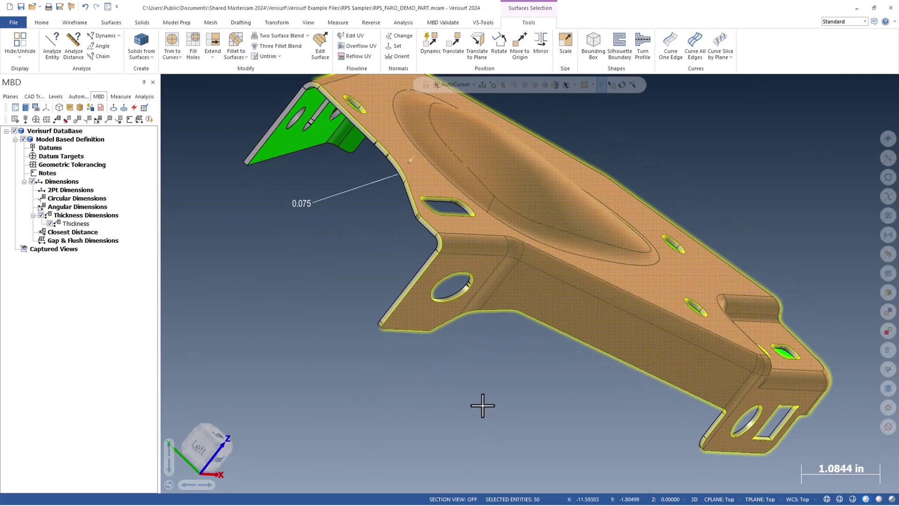
pyautogui.press('Escape')
# - Repeat Power Select seeded from the green flange and accept the 50-surface selection
pyautogui.moveTo(412, 322); pyautogui.dragTo(418, 215, button='middle')
pyautogui.scroll(3, 427, 243)
pyautogui.scroll(-5, 412, 252)
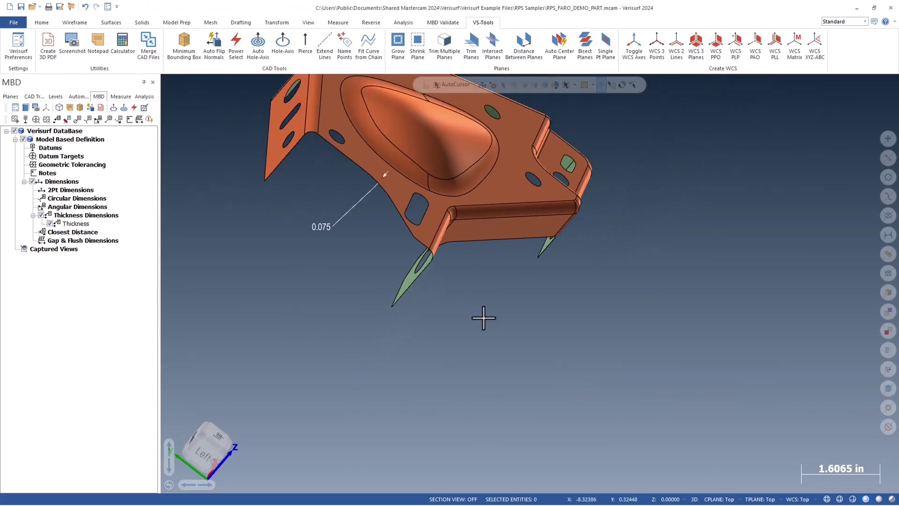
pyautogui.scroll(1, 452, 292)
pyautogui.moveTo(460, 289)
pyautogui.mouseDown(button='middle')
pyautogui.moveTo(474, 309)
pyautogui.moveTo(440, 295)
pyautogui.moveTo(457, 297)
pyautogui.moveTo(450, 291)
pyautogui.mouseUp(button='middle')
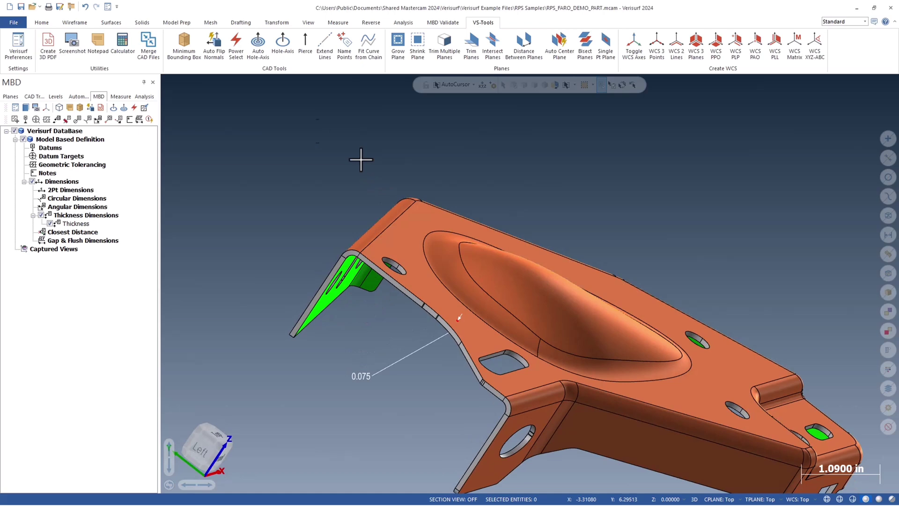
pyautogui.click(237, 52)
pyautogui.moveTo(307, 337); pyautogui.dragTo(283, 328, button='middle')
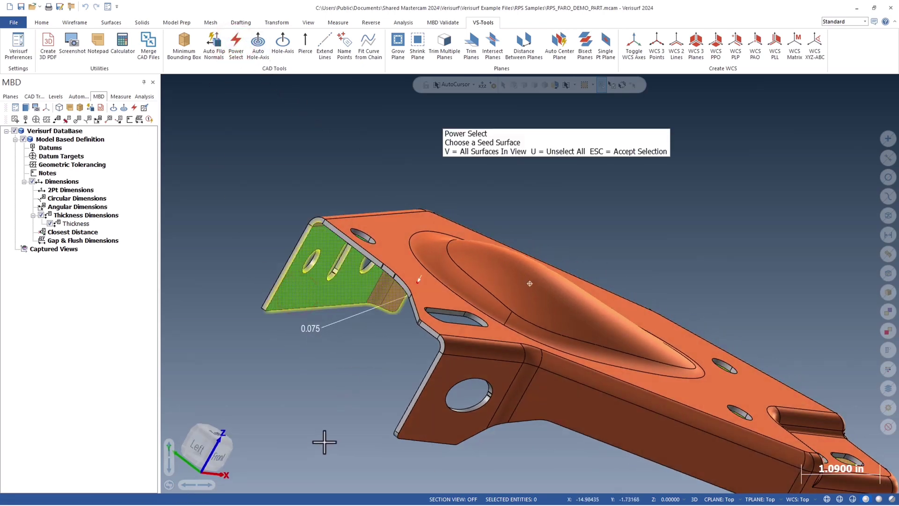
pyautogui.moveTo(325, 442)
pyautogui.mouseDown(button='middle')
pyautogui.moveTo(362, 406)
pyautogui.moveTo(339, 443)
pyautogui.moveTo(349, 345)
pyautogui.moveTo(401, 374)
pyautogui.moveTo(355, 335)
pyautogui.mouseUp(button='middle')
pyautogui.press('Escape')
pyautogui.press('Escape')
pyautogui.scroll(2, 355, 337)
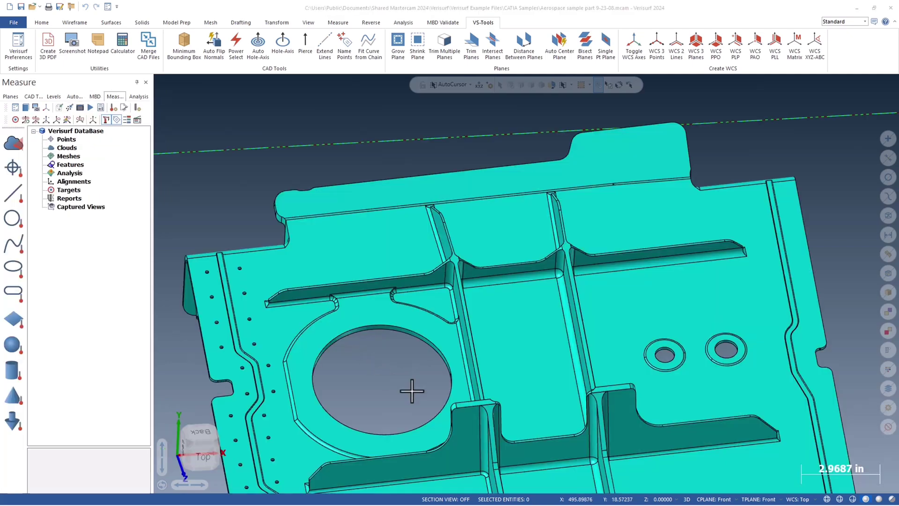
# - On the aerospace part, manually select pocket floors, walls, fillets and rib surfaces one by one
pyautogui.scroll(5, 412, 392)
pyautogui.click(522, 319)
pyautogui.click(490, 177)
pyautogui.click(509, 152)
pyautogui.click(617, 136)
pyautogui.click(616, 157)
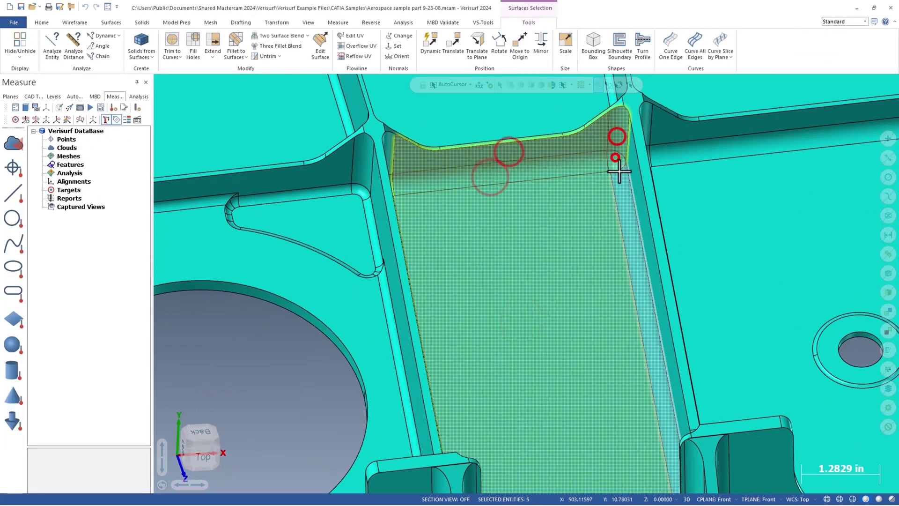
pyautogui.scroll(-3, 586, 178)
pyautogui.click(421, 185)
pyautogui.click(411, 170)
pyautogui.click(393, 184)
# - Orbit the aerospace part and add three more rib surfaces to the manual selection
pyautogui.moveTo(446, 216); pyautogui.dragTo(347, 371, button='middle')
pyautogui.scroll(3, 494, 336)
pyautogui.click(376, 349)
pyautogui.click(518, 361)
pyautogui.click(347, 371)
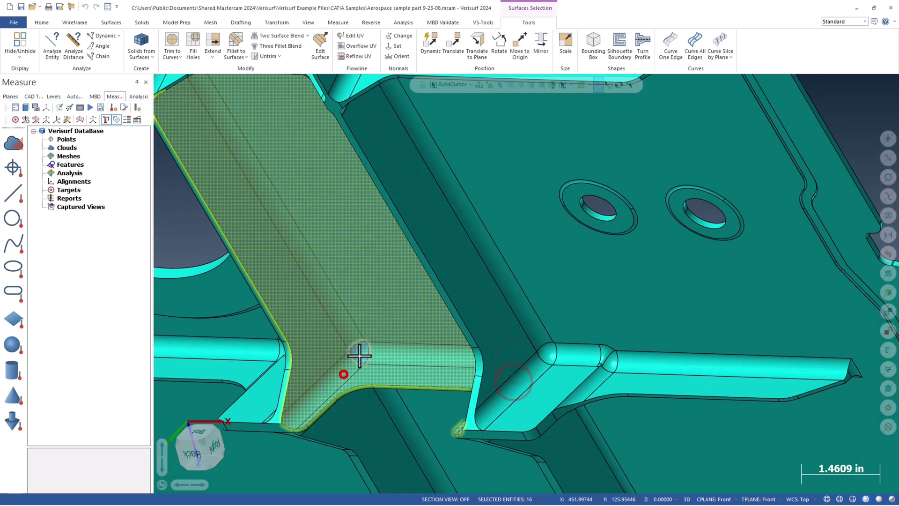
pyautogui.scroll(-2, 458, 377)
# - Start Power Select on the ribbed part, ready to seed from a pocket floor
pyautogui.moveTo(457, 377); pyautogui.dragTo(460, 275, button='middle')
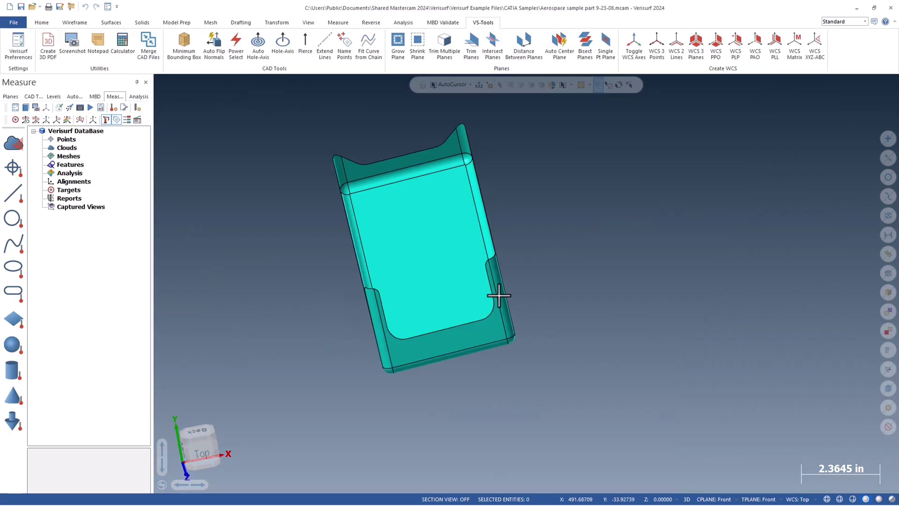
pyautogui.moveTo(498, 297)
pyautogui.mouseDown(button='middle')
pyautogui.moveTo(531, 310)
pyautogui.moveTo(500, 305)
pyautogui.mouseUp(button='middle')
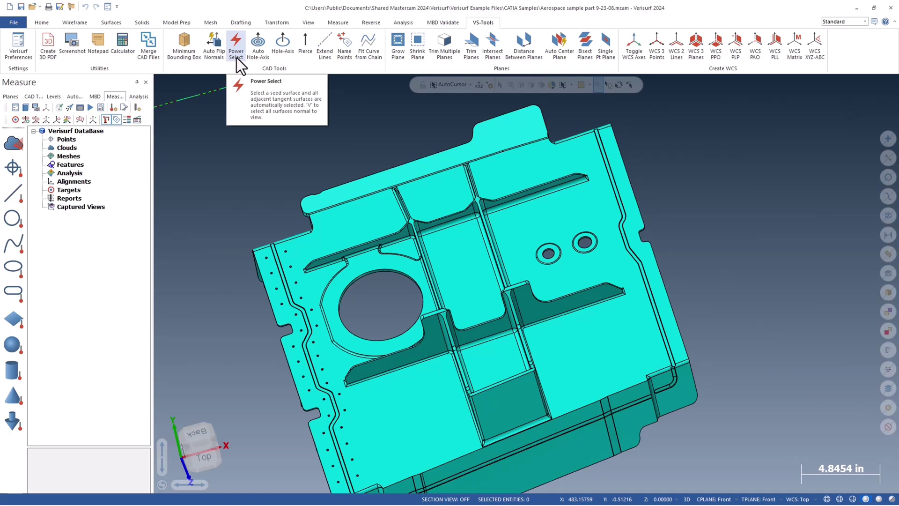
pyautogui.click(236, 45)
pyautogui.scroll(2, 441, 329)
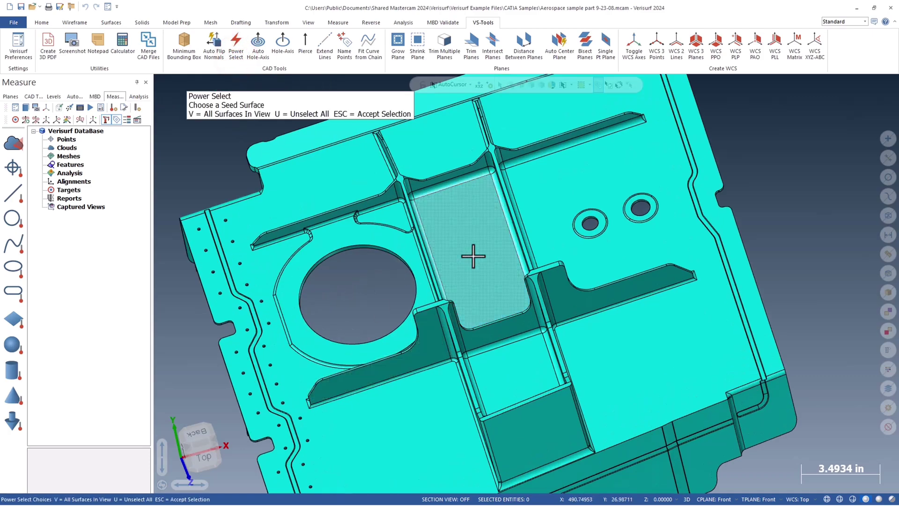